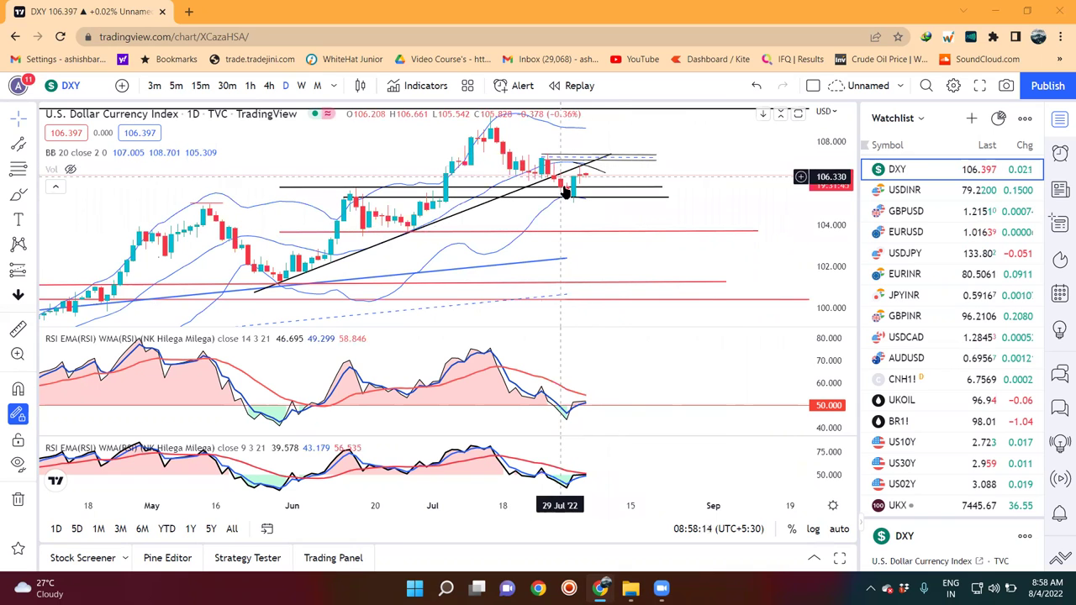
{"action": "left_click", "coordinate": [412, 198]}
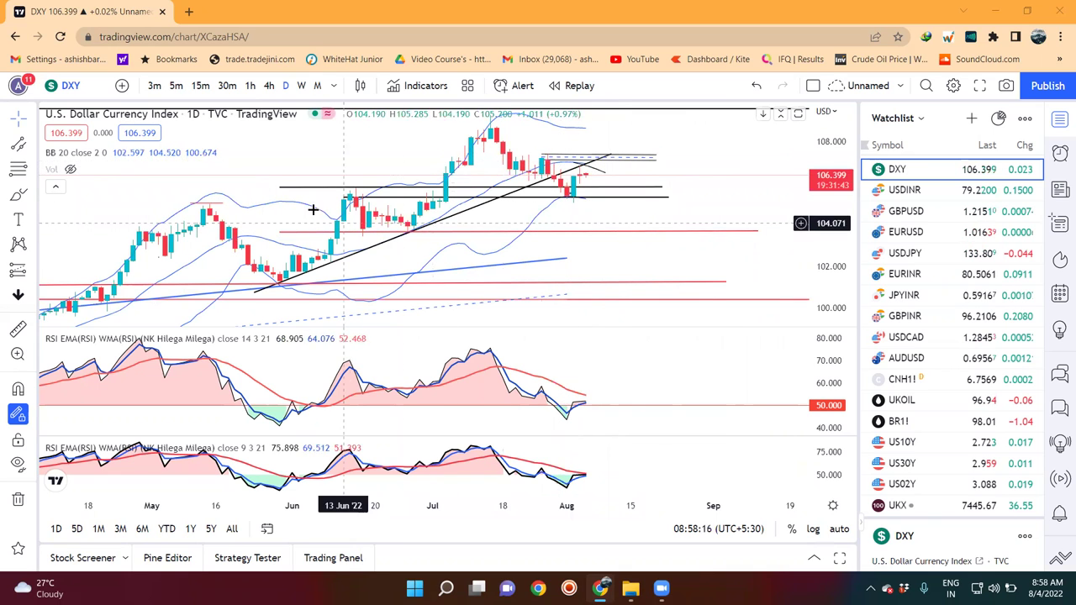
{"action": "left_click", "coordinate": [546, 168]}
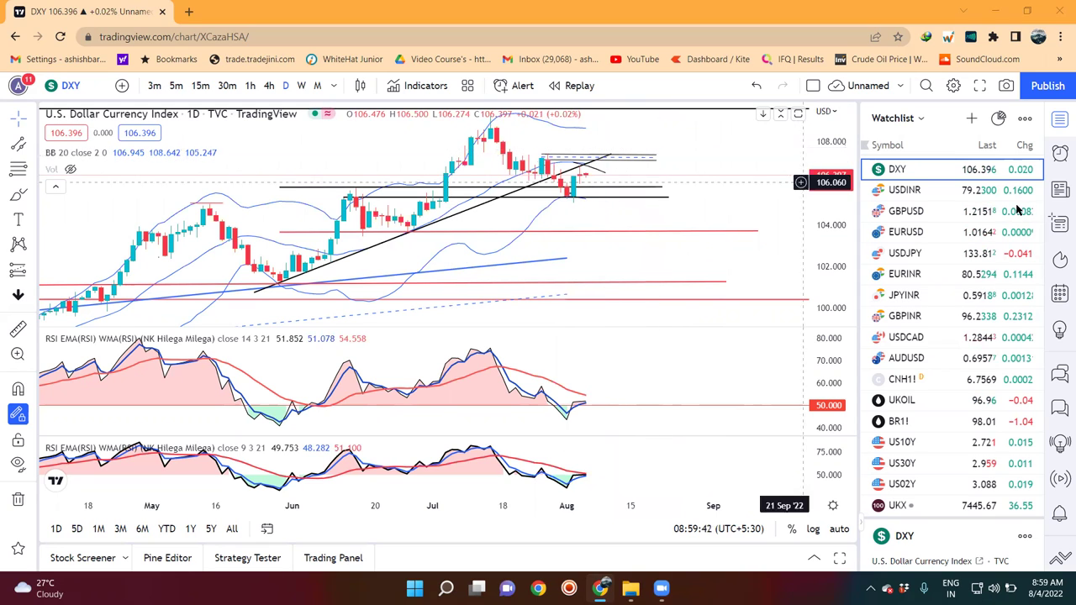
Open the USDINR daily chart and delete the black curve running from the latest candles down towards mid-August
{"action": "left_click", "coordinate": [909, 192]}
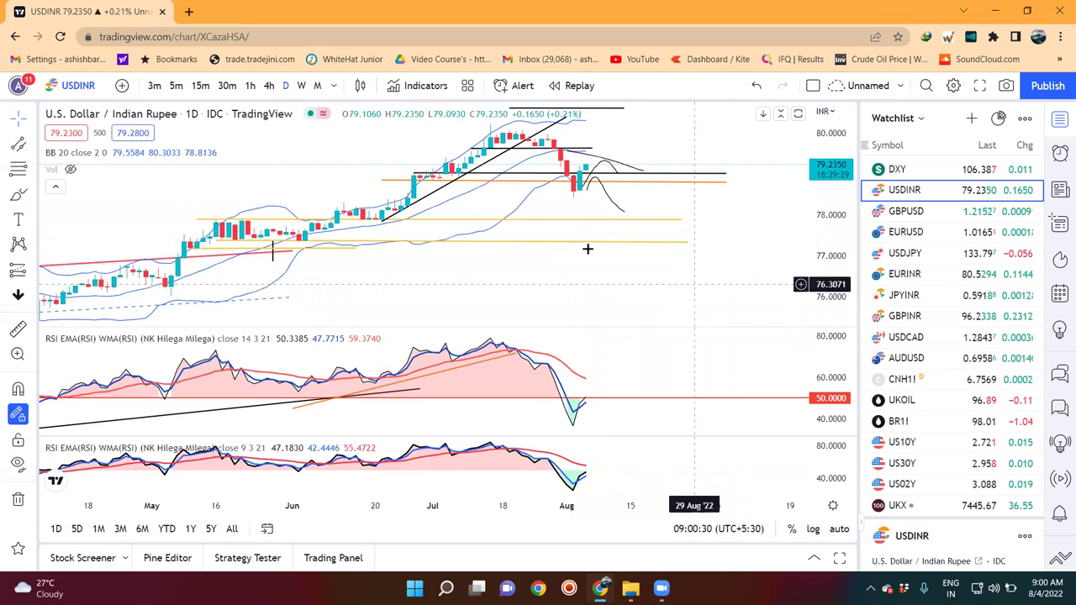
{"action": "left_click", "coordinate": [589, 159]}
{"action": "left_click", "coordinate": [577, 166]}
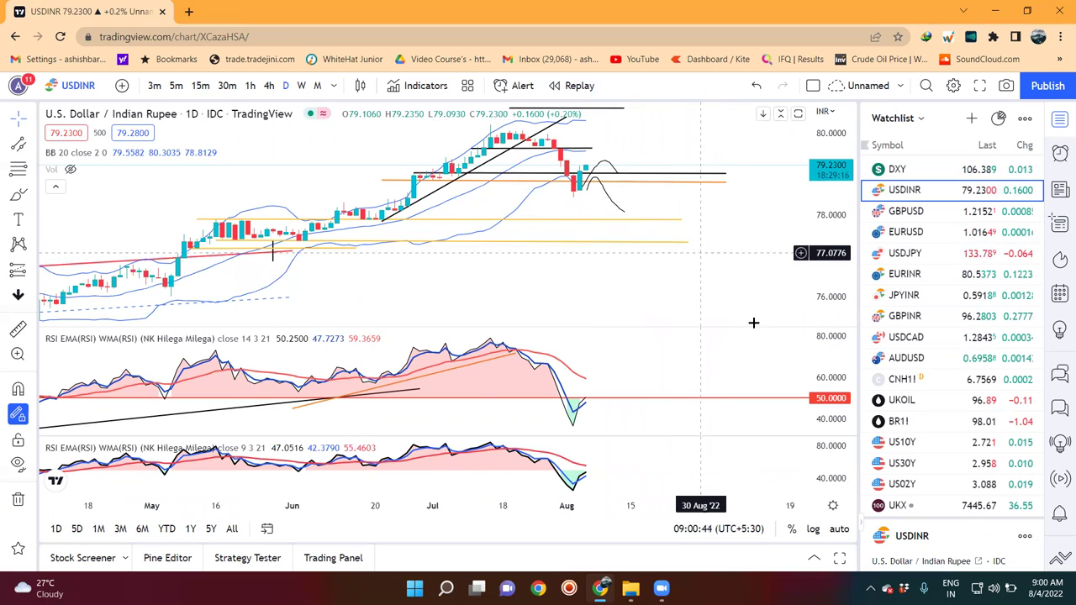
Enlarge the USDINR price pane and draw a near-horizontal trend line at about 79.97 from 12 Jul to late August
{"action": "left_click_drag", "start_coordinate": [704, 327], "coordinate": [695, 367]}
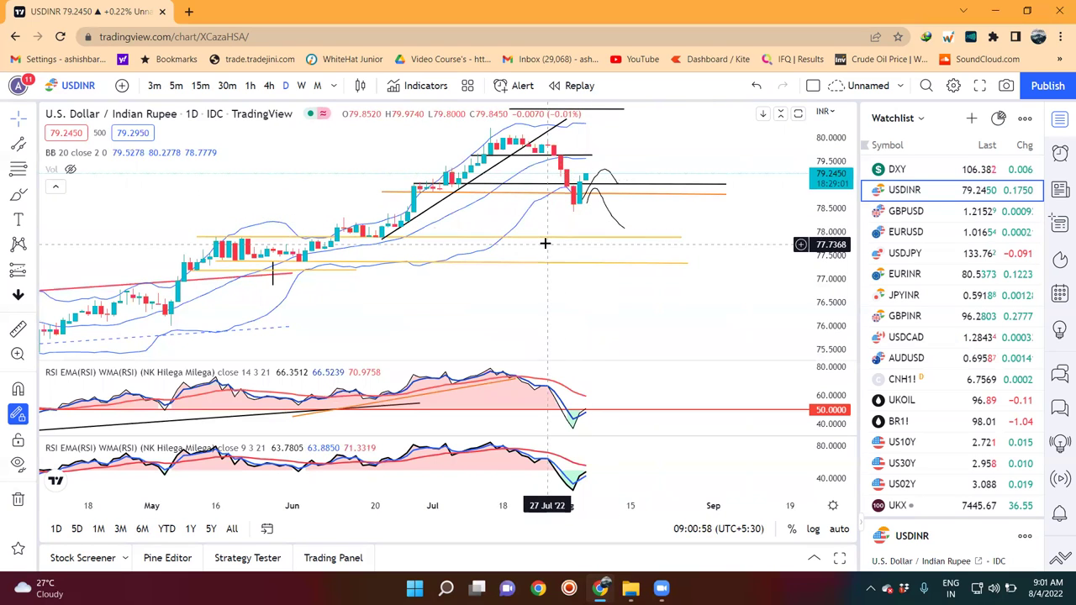
{"action": "left_click", "coordinate": [31, 141]}
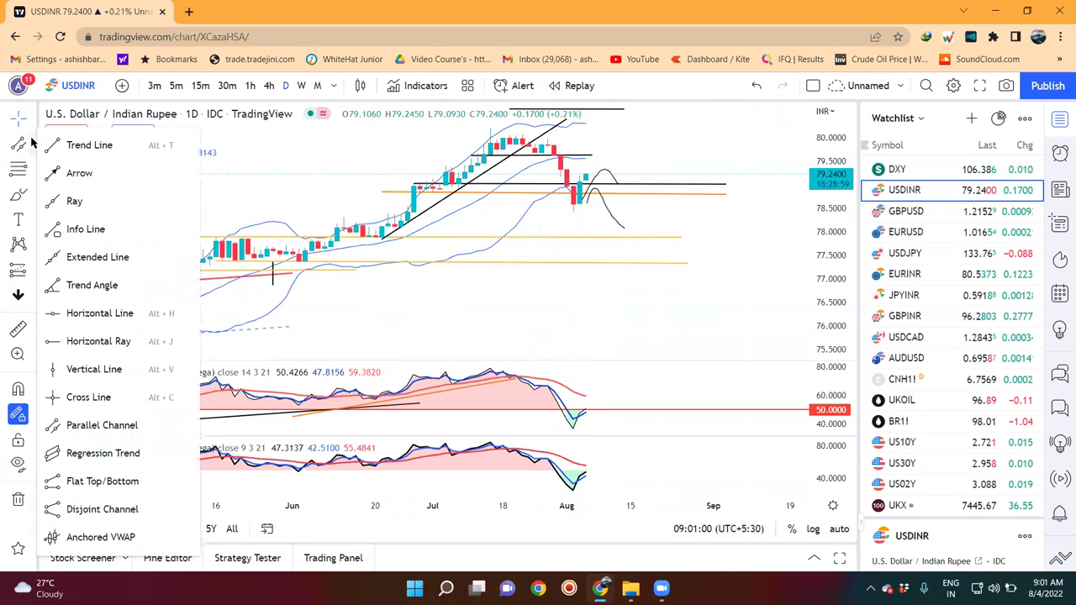
{"action": "left_click", "coordinate": [84, 143]}
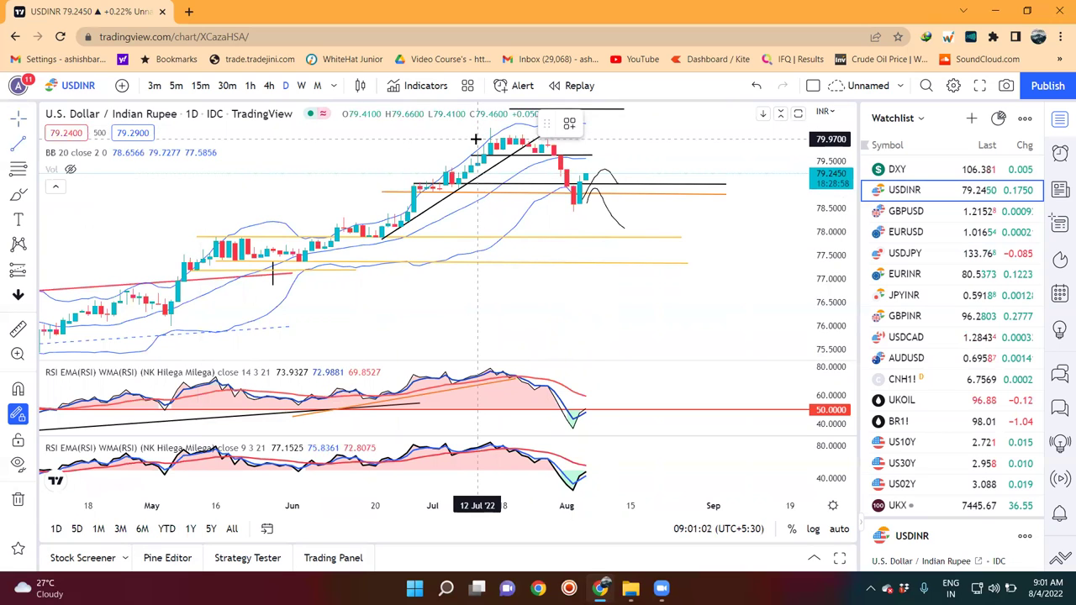
{"action": "left_click", "coordinate": [476, 139]}
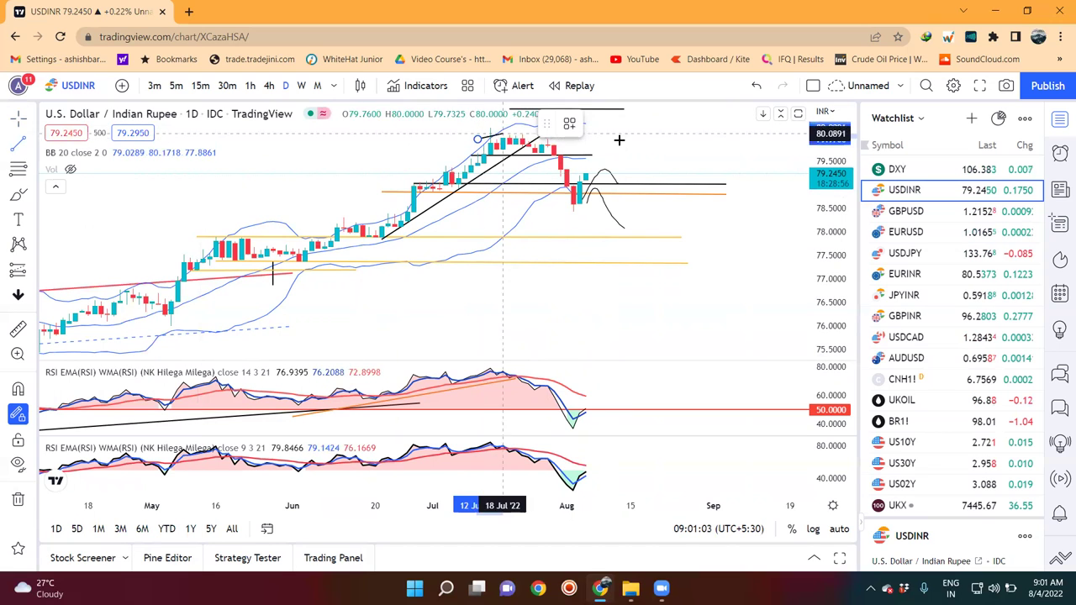
{"action": "left_click", "coordinate": [689, 137]}
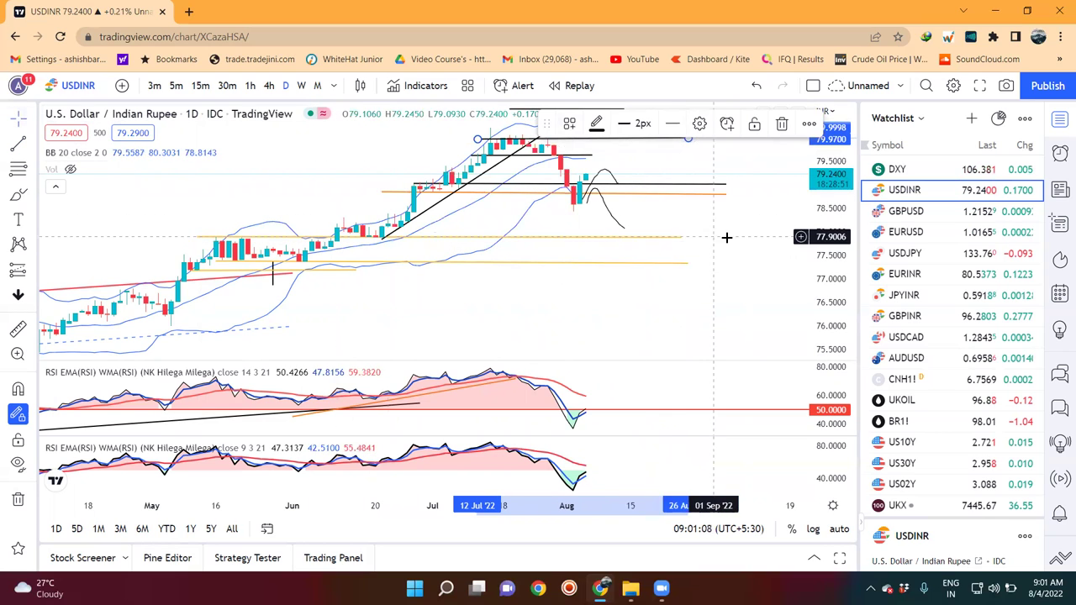
{"action": "left_click", "coordinate": [633, 151]}
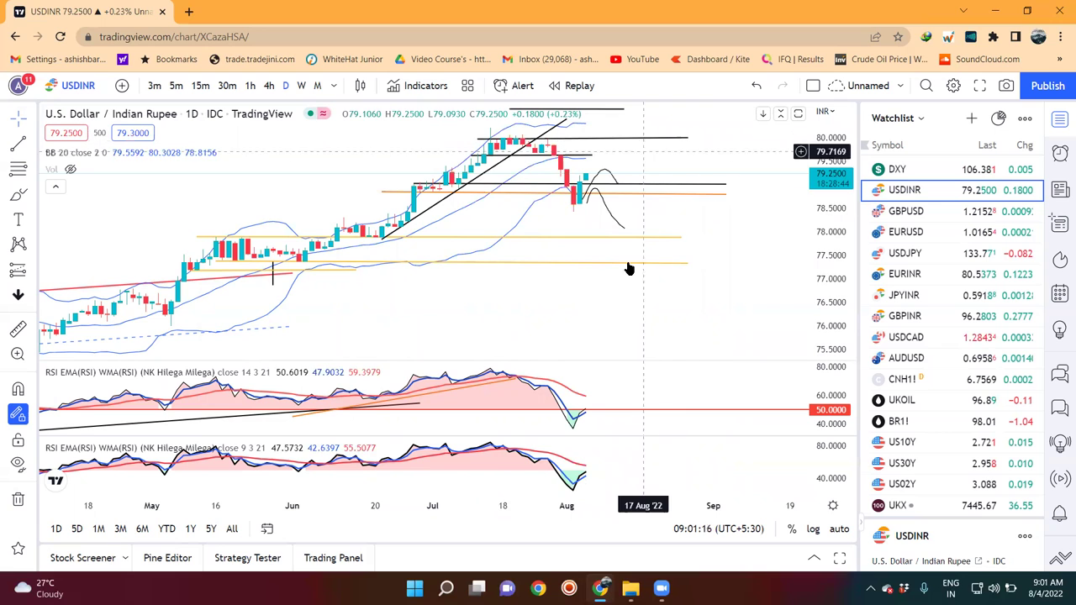
Draw a short near-horizontal trend line below the recent low at about 78.45, from 29 Jul to 12 Aug
{"action": "left_click", "coordinate": [32, 144]}
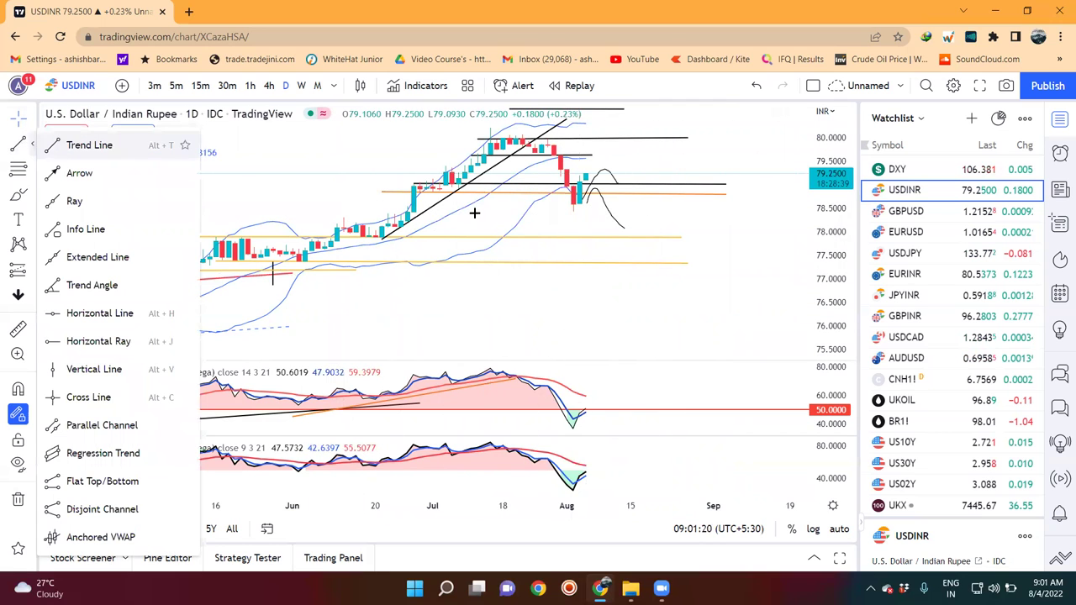
{"action": "left_click", "coordinate": [505, 210]}
{"action": "left_click", "coordinate": [562, 209]}
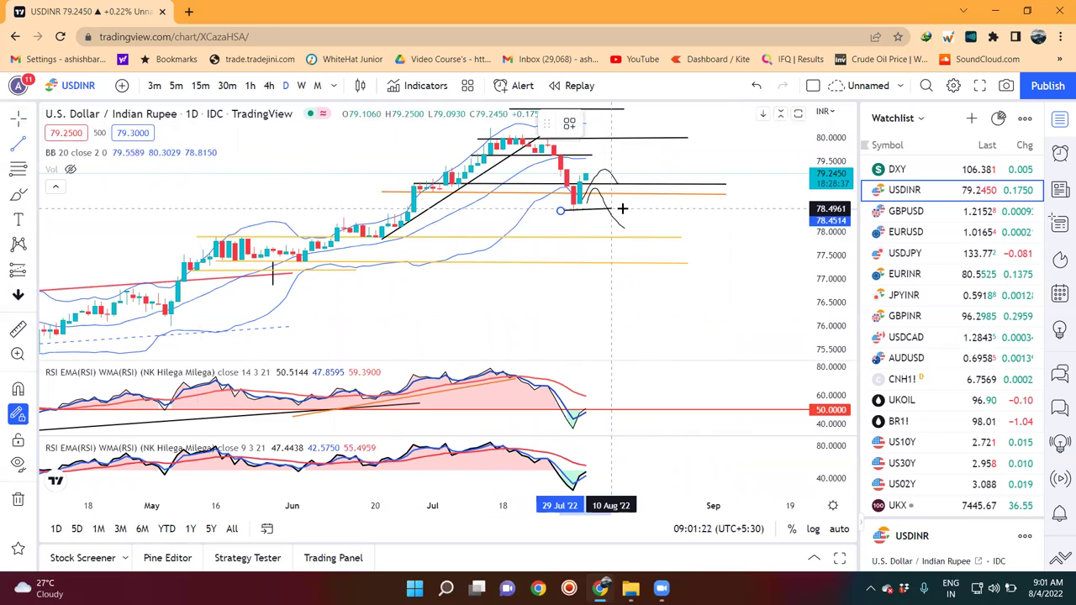
{"action": "left_click", "coordinate": [624, 210]}
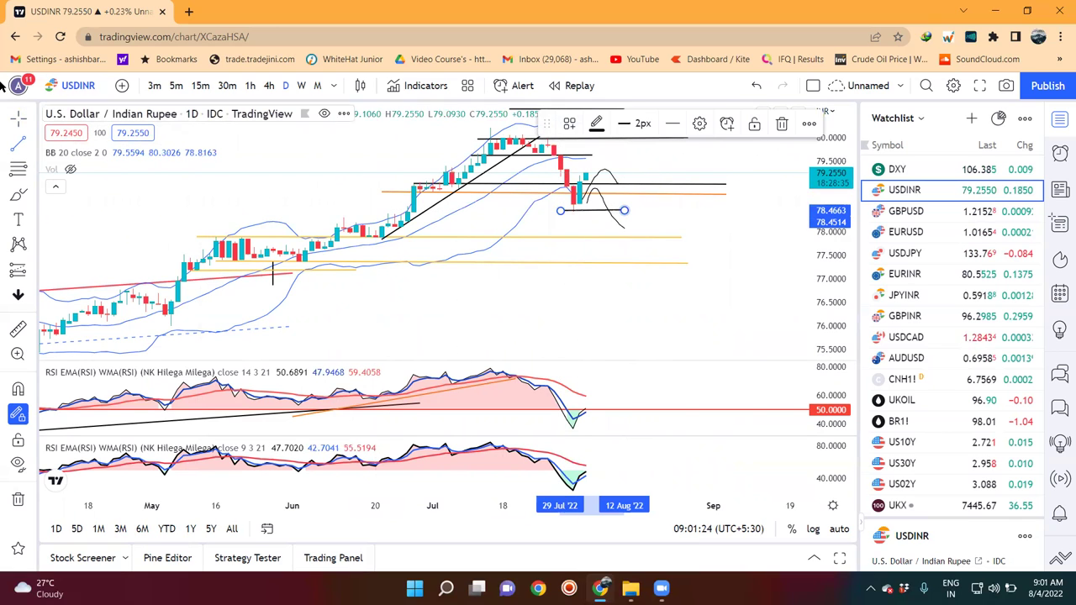
{"action": "left_click", "coordinate": [14, 121]}
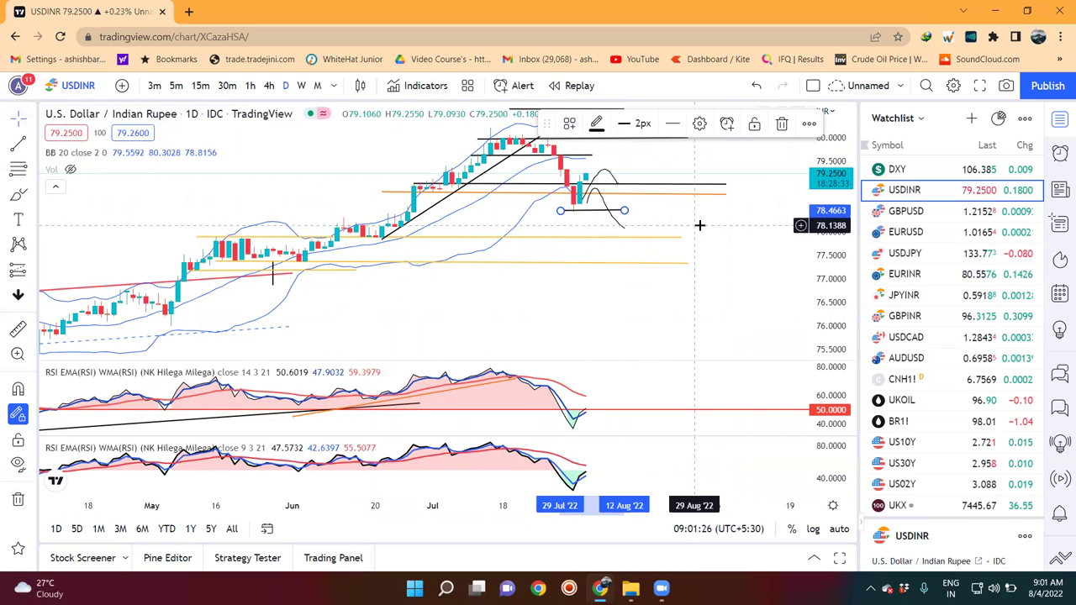
{"action": "left_click", "coordinate": [585, 227]}
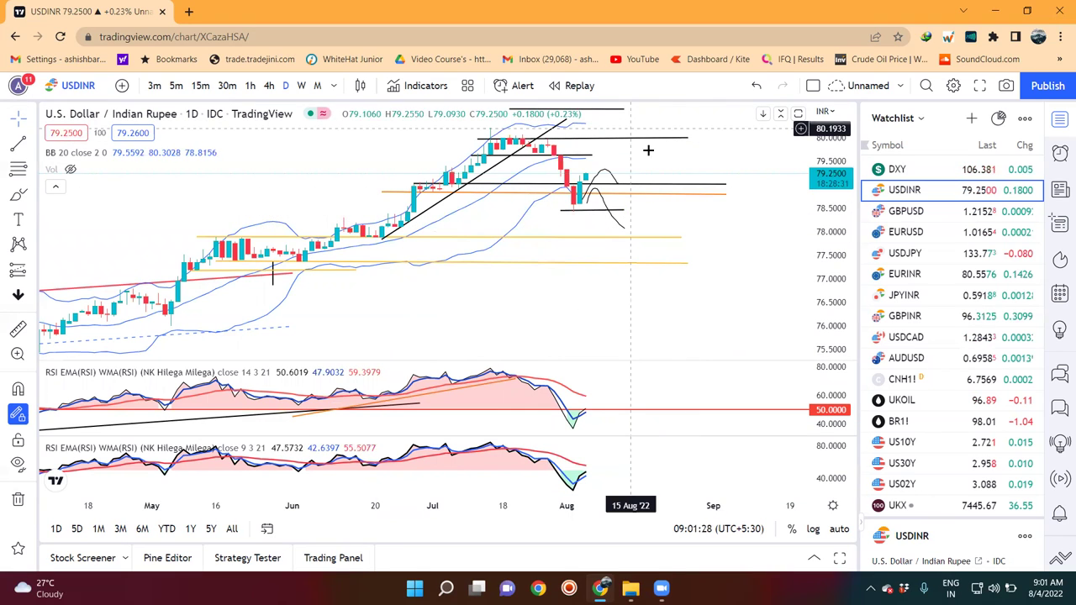
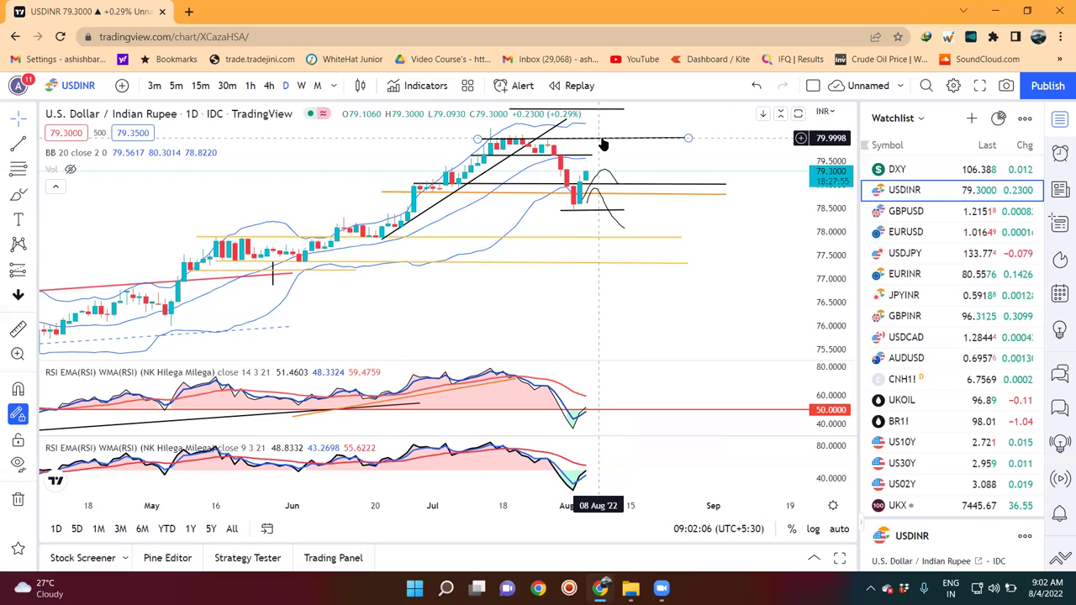
Check the new support line on USDINR and open the GBPUSD daily chart for review
{"action": "left_click", "coordinate": [593, 211]}
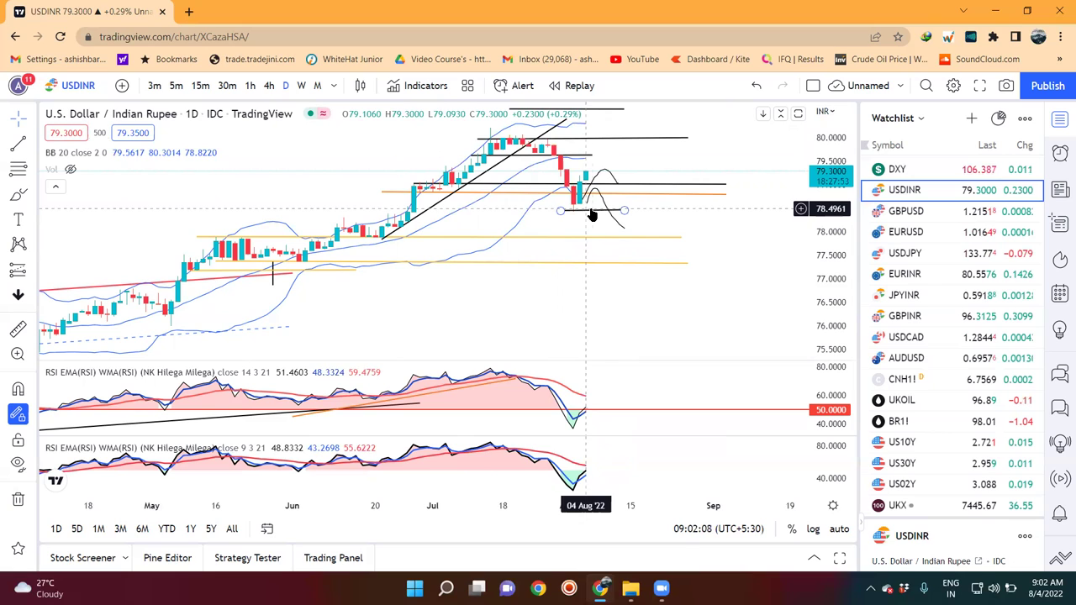
{"action": "left_click", "coordinate": [572, 219]}
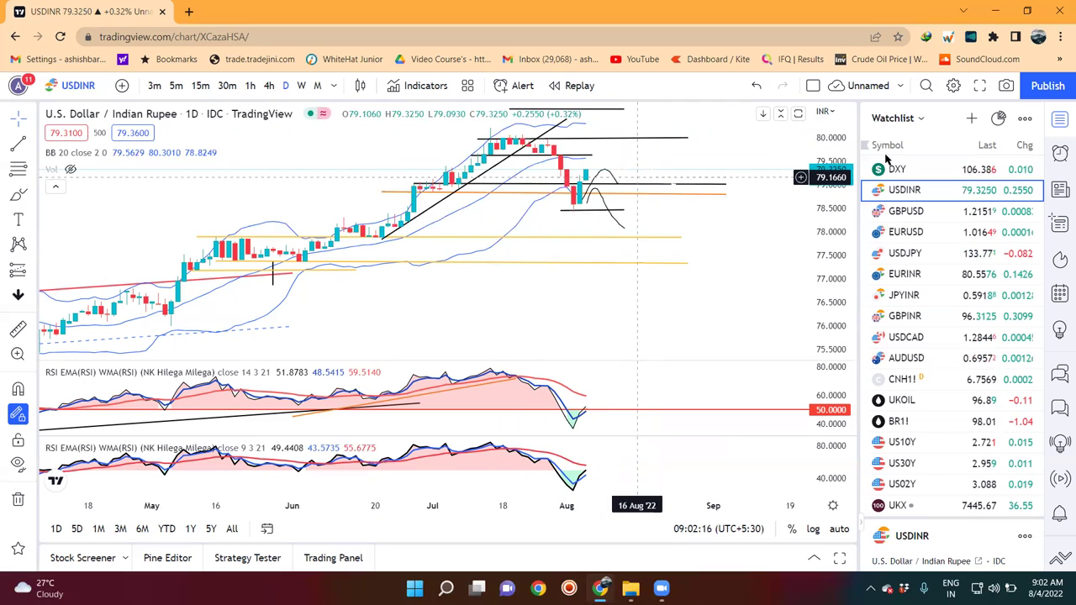
{"action": "left_click", "coordinate": [896, 214]}
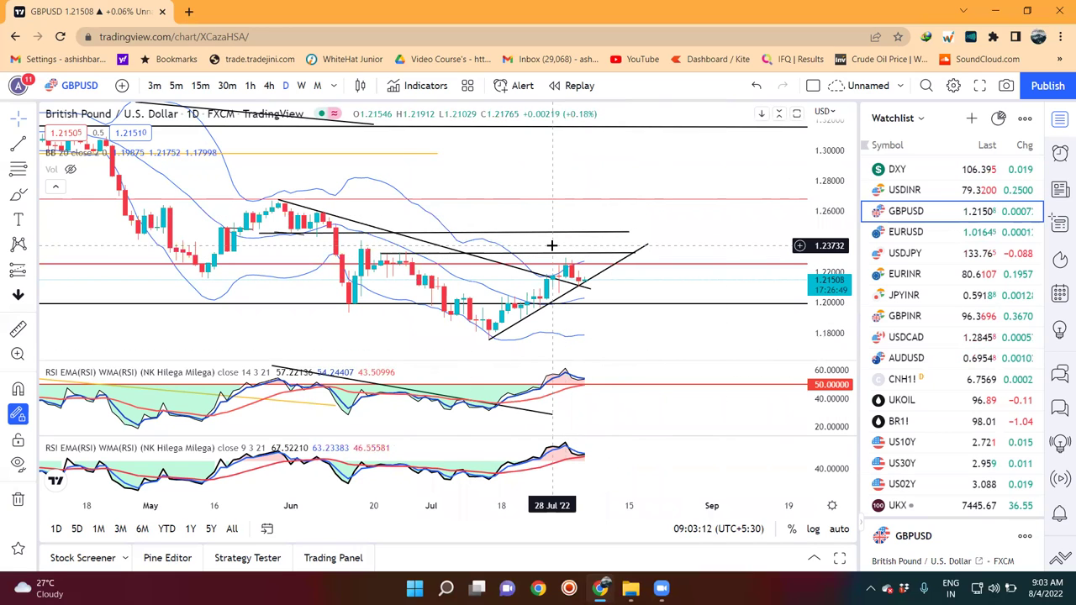
Open the GBPINR chart and draw a short trend line along the late-July high at about 97.16, starting at 26 Jul
{"action": "left_click", "coordinate": [905, 316]}
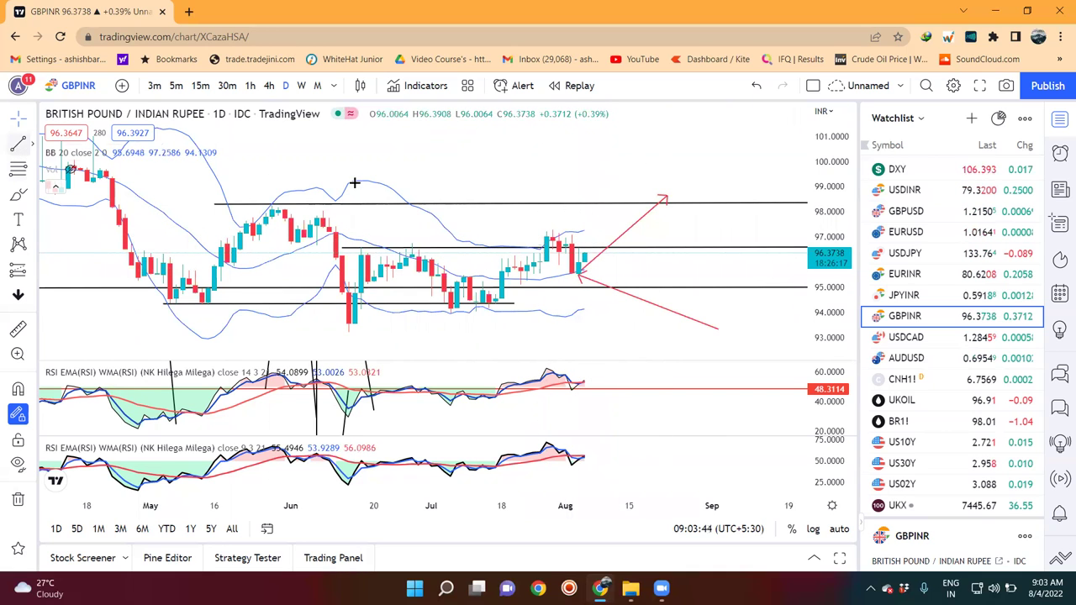
{"action": "left_click", "coordinate": [540, 233]}
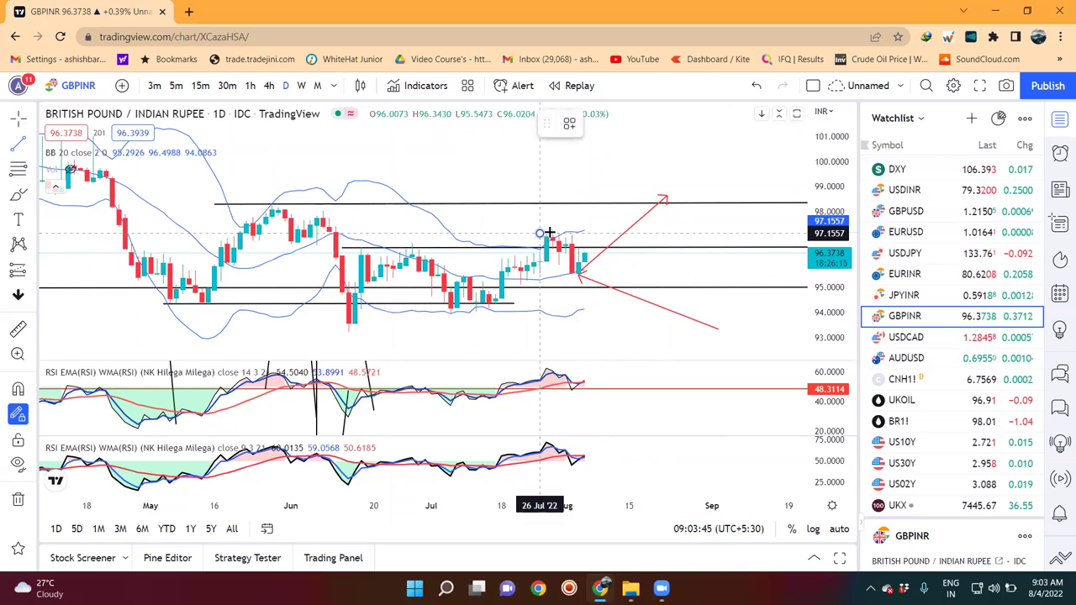
{"action": "left_click", "coordinate": [610, 232]}
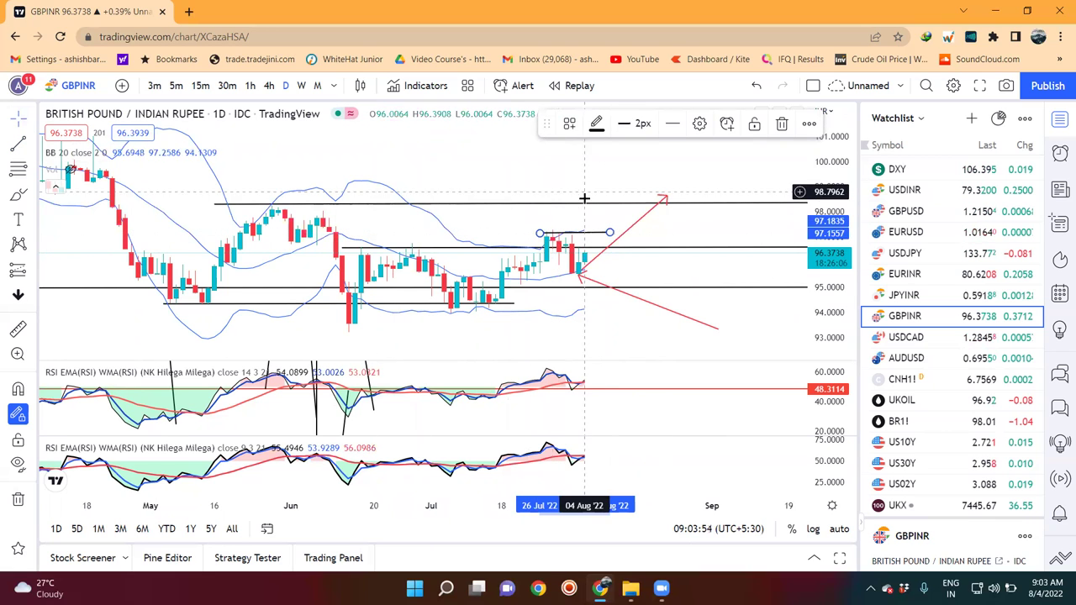
{"action": "left_click", "coordinate": [631, 175]}
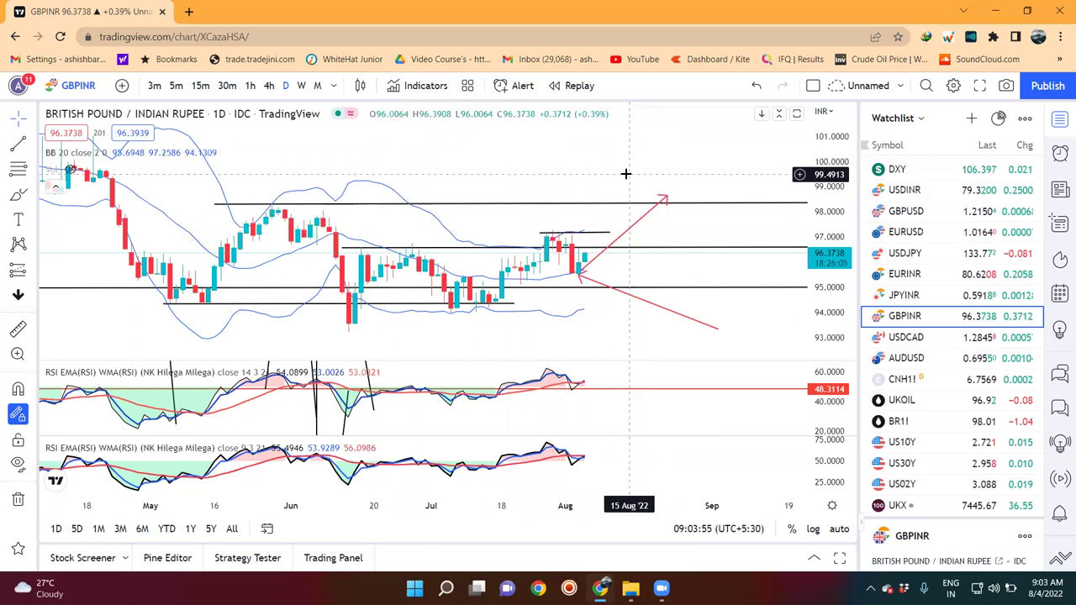
{"action": "left_click", "coordinate": [581, 233]}
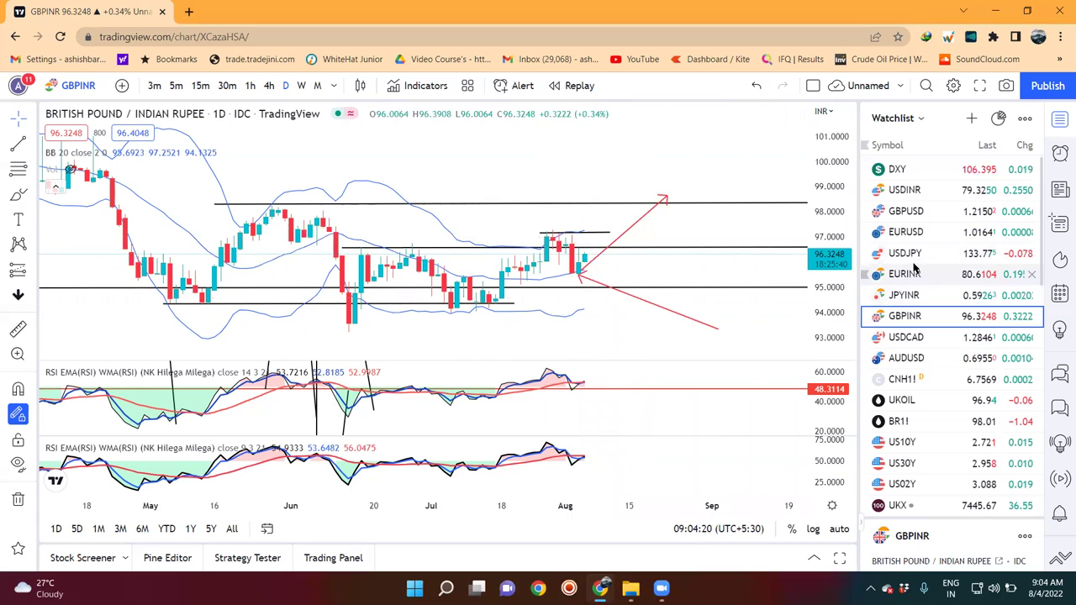
Review the daily charts of EURUSD, EURINR, GBPUSD, USDJPY and JPYINR in turn
{"action": "left_click", "coordinate": [919, 232]}
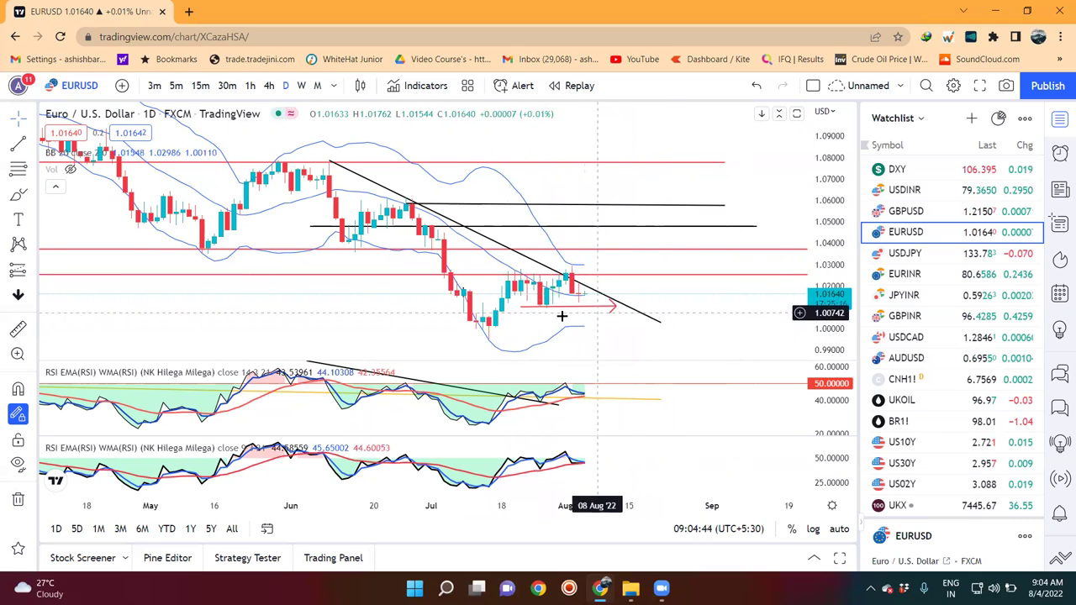
{"action": "left_click", "coordinate": [913, 280]}
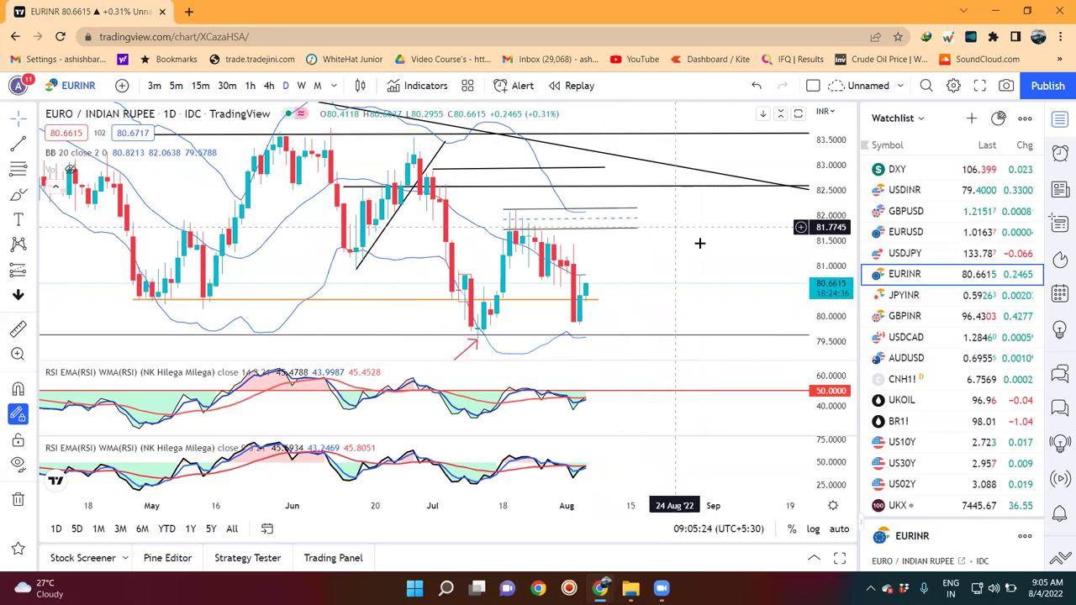
{"action": "left_click_drag", "start_coordinate": [836, 223], "coordinate": [836, 231]}
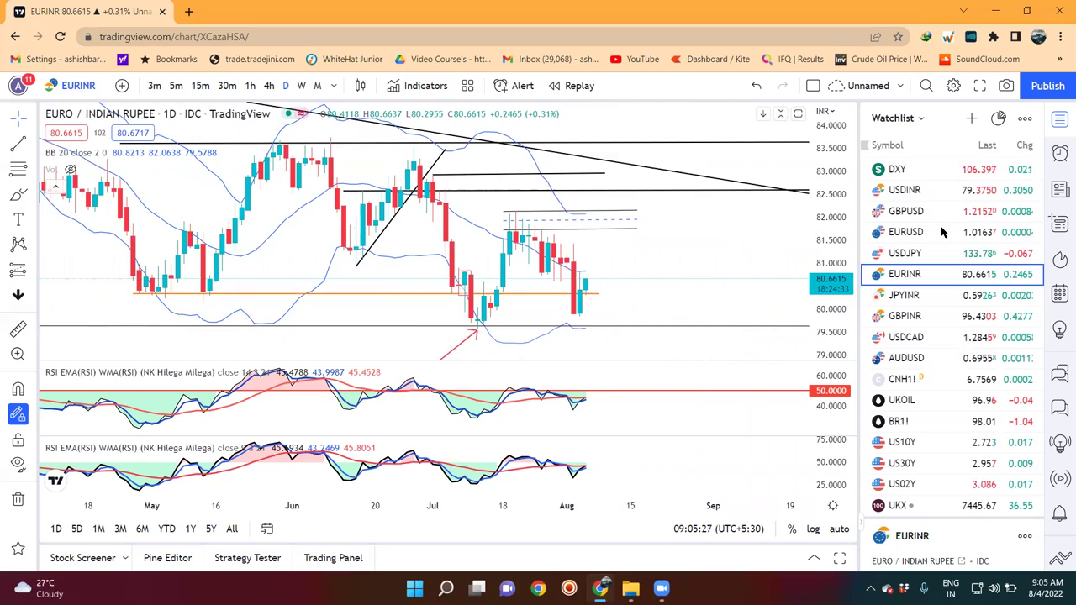
{"action": "left_click", "coordinate": [909, 211]}
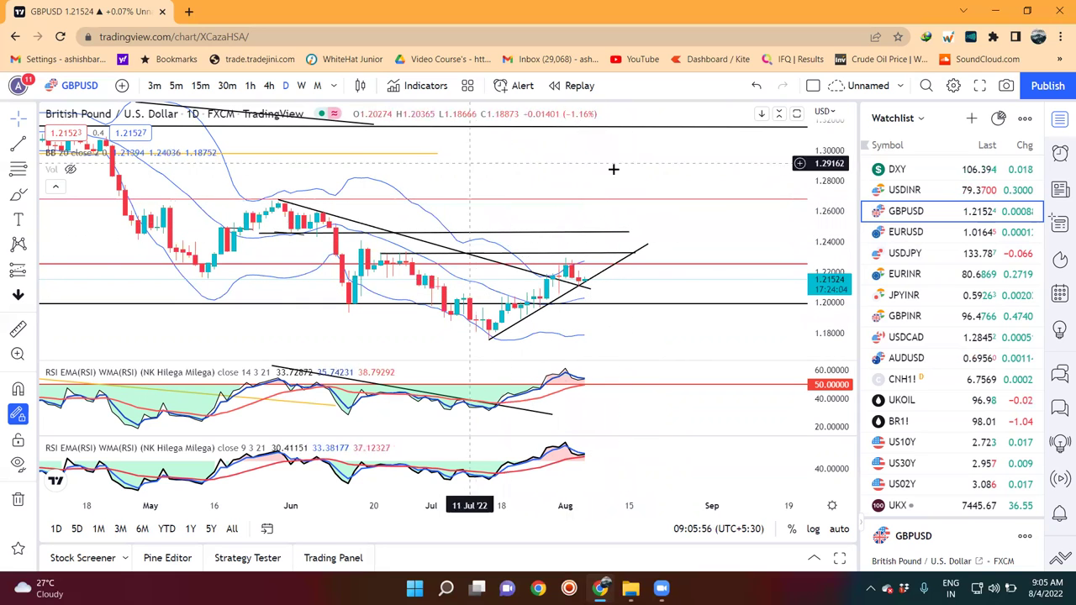
{"action": "left_click", "coordinate": [894, 252]}
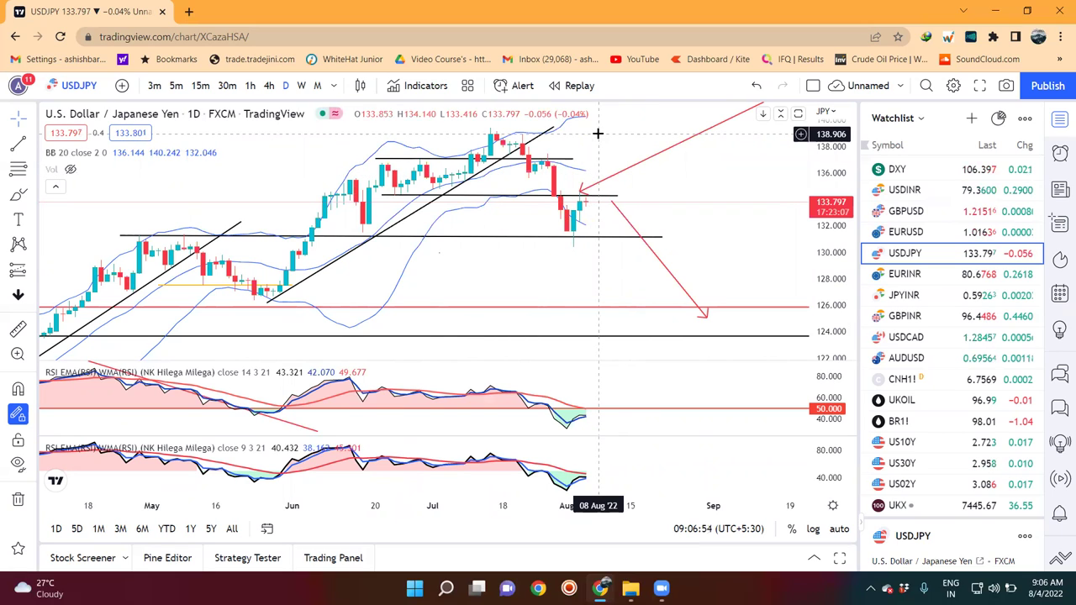
{"action": "left_click", "coordinate": [925, 295]}
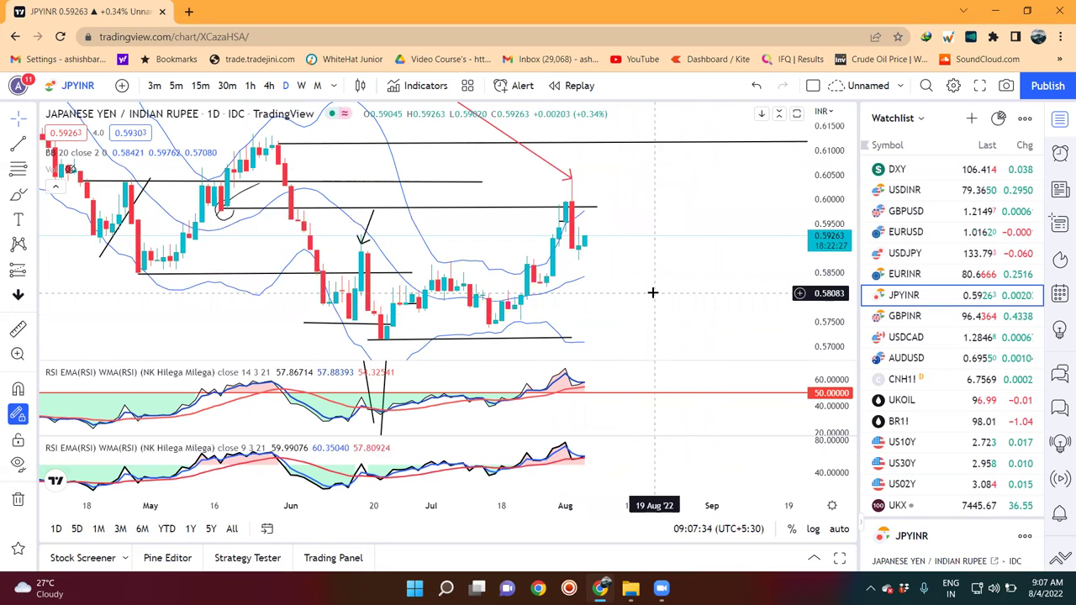
Review the USDCAD daily chart and the AUDUSD daily chart with their drawn levels
{"action": "left_click", "coordinate": [908, 338]}
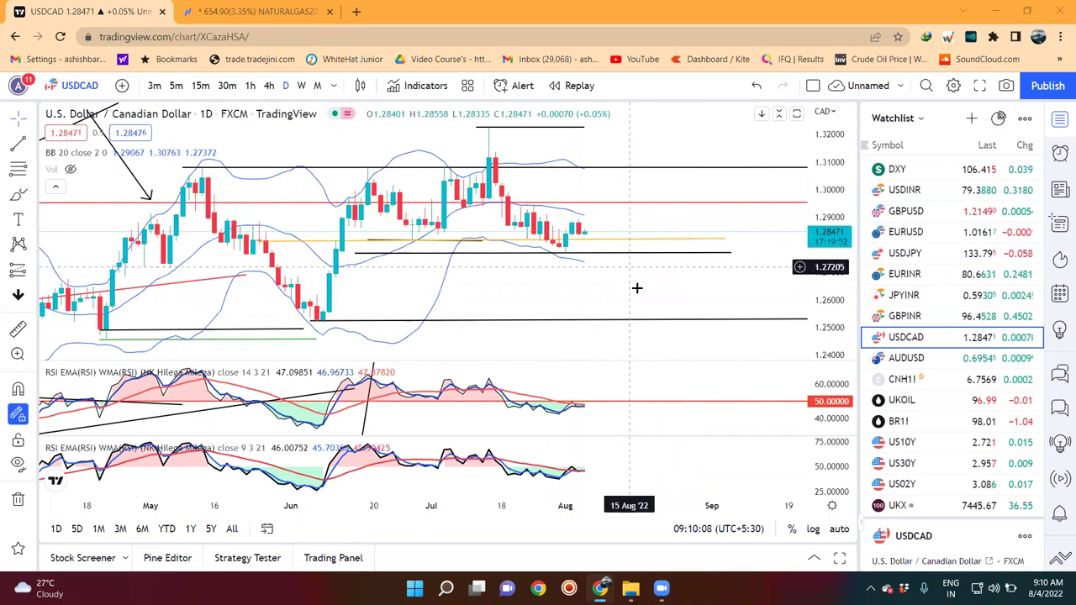
{"action": "scroll", "coordinate": [678, 294], "scroll_direction": "down", "scroll_amount": 1}
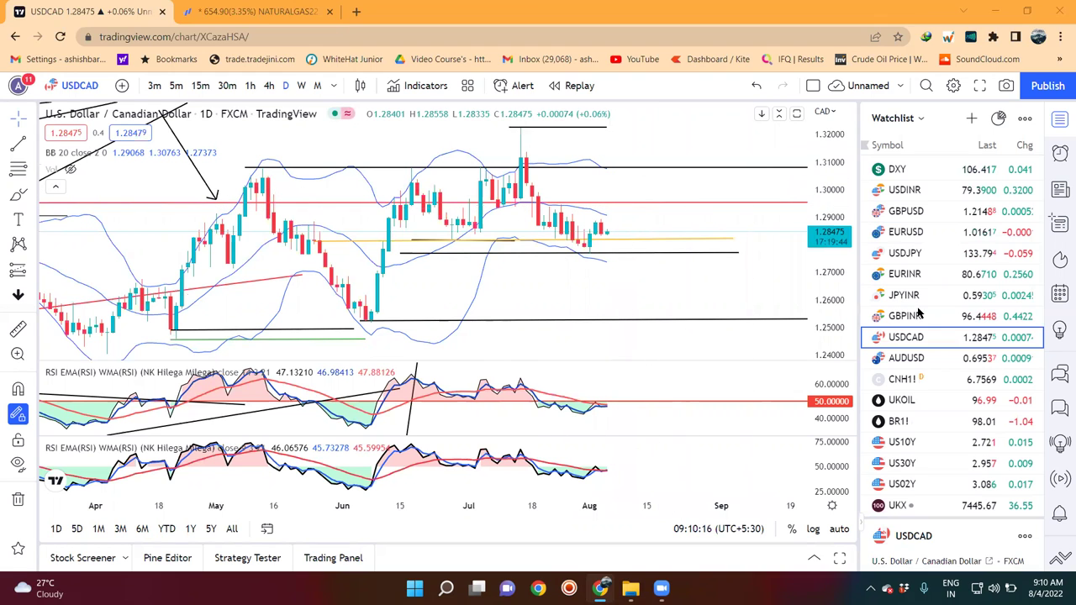
{"action": "left_click", "coordinate": [910, 361]}
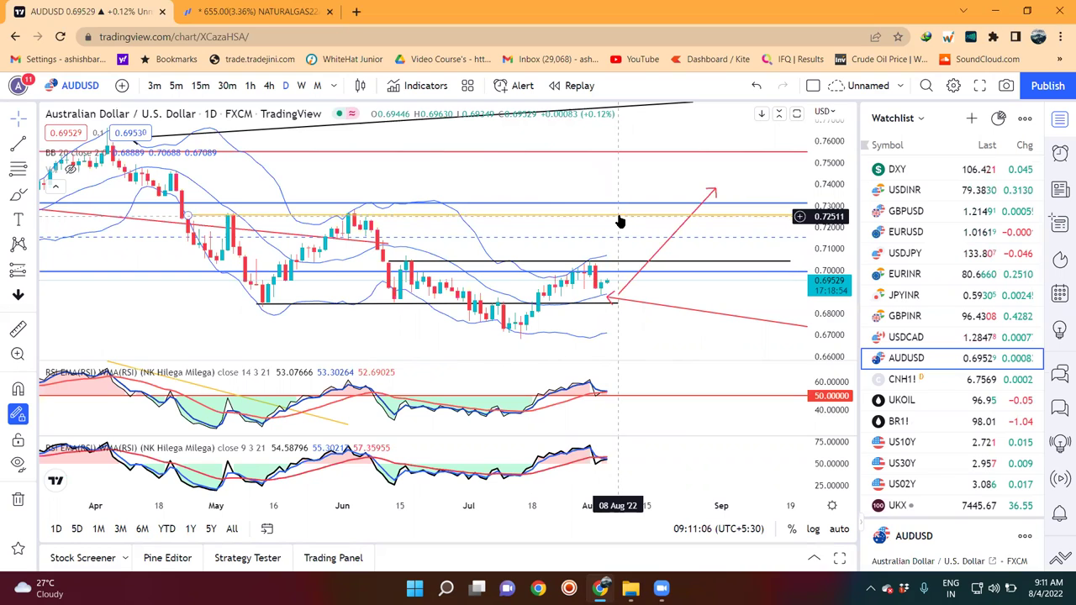
Open the CNH1! daily chart and close the extra NATURALGAS browser tab
{"action": "left_click", "coordinate": [936, 382]}
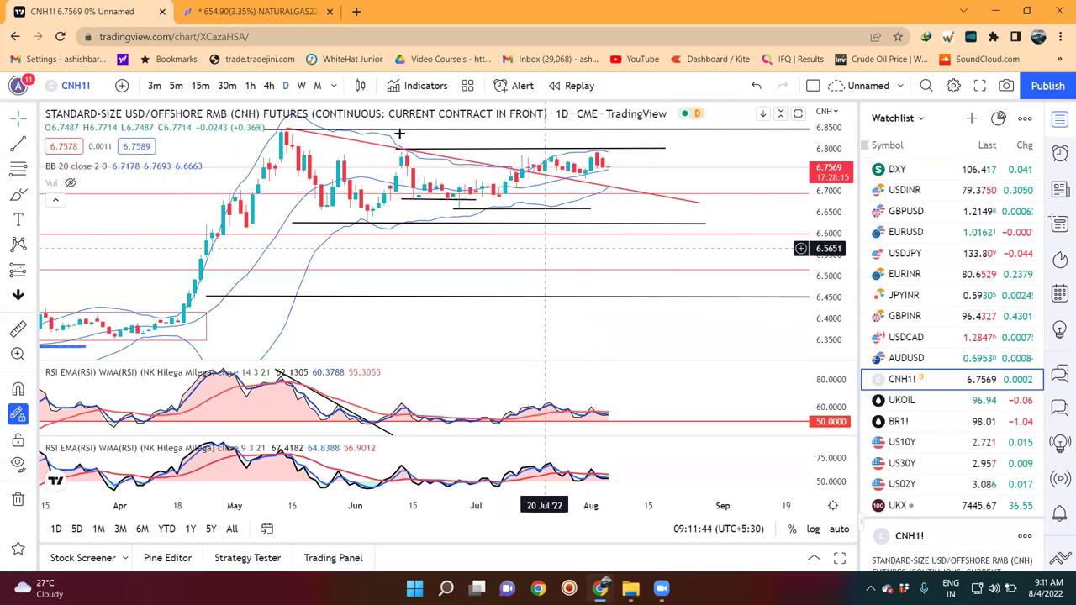
{"action": "left_click", "coordinate": [329, 11]}
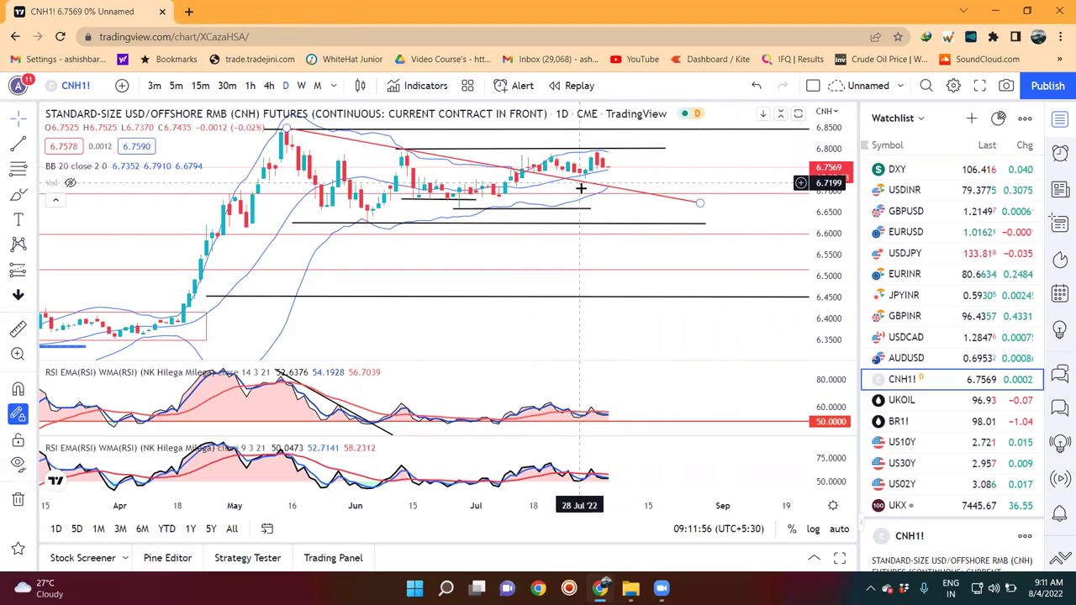
Open the UKOIL daily chart and draw a horizontal trend line under the July low at about 94.68, from 8 Jul to 16 Aug
{"action": "left_click", "coordinate": [621, 223]}
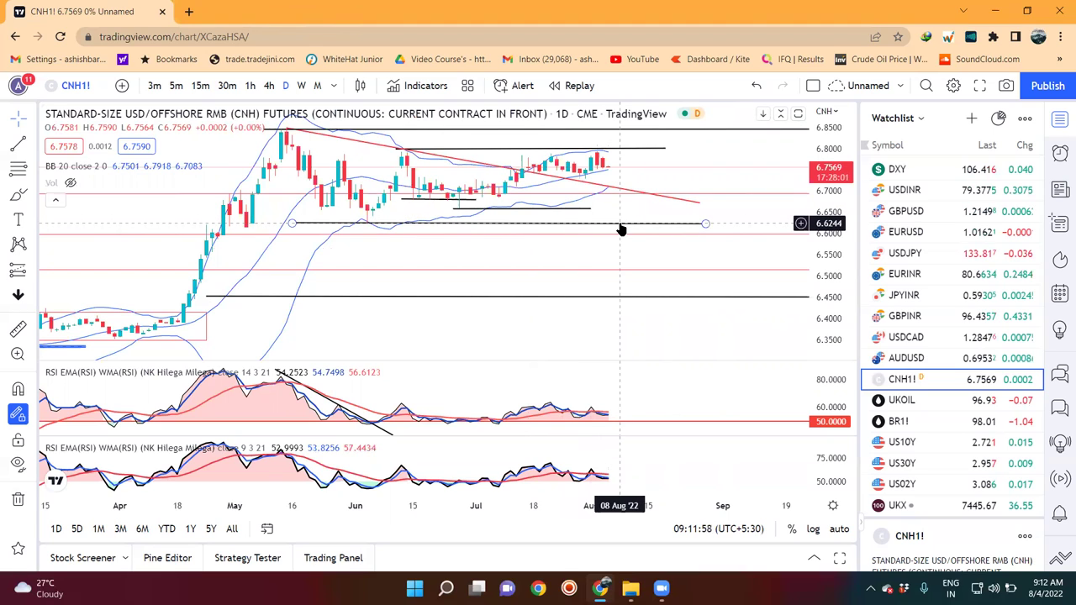
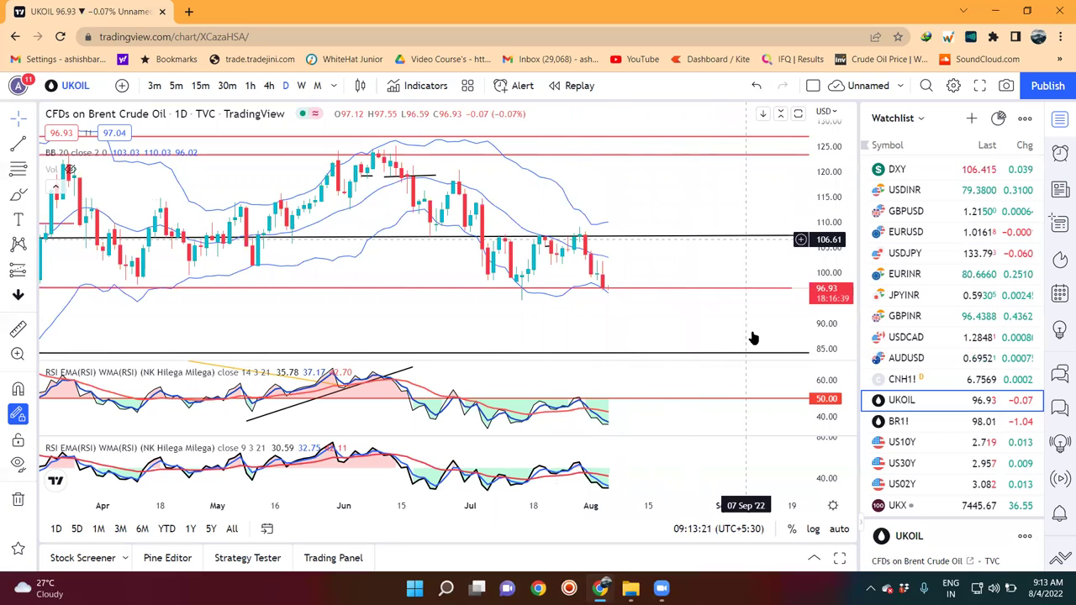
{"action": "scroll", "coordinate": [677, 294], "scroll_direction": "down", "scroll_amount": 1}
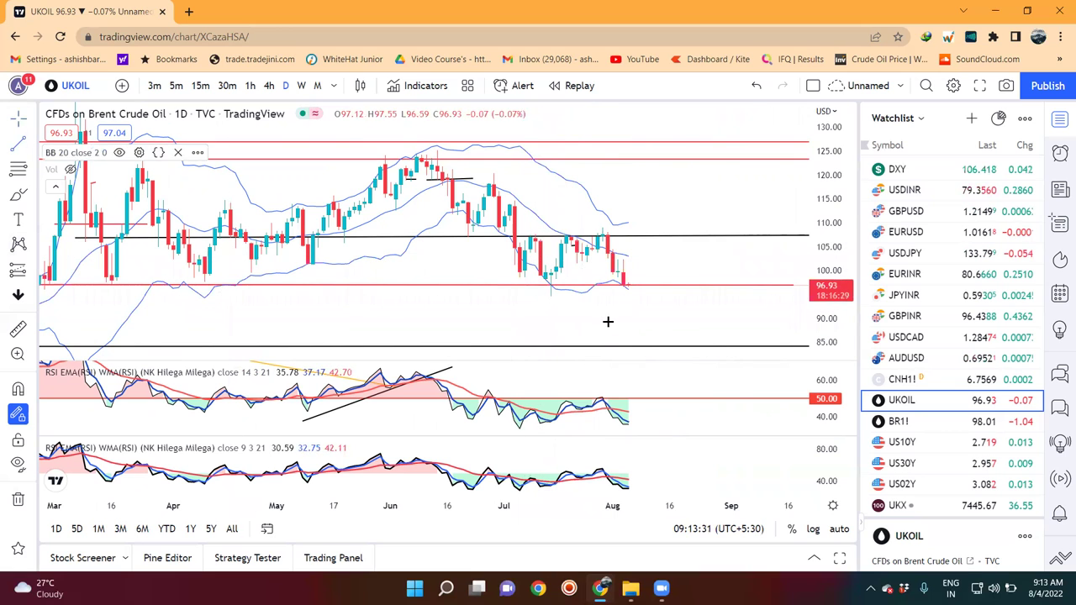
{"action": "left_click", "coordinate": [530, 295]}
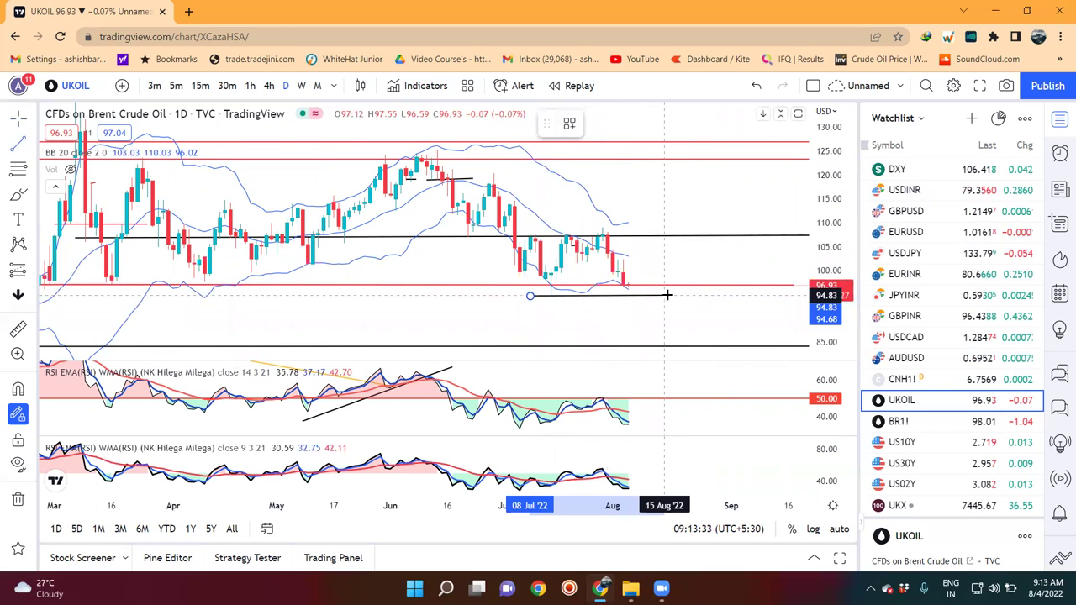
{"action": "left_click", "coordinate": [670, 295]}
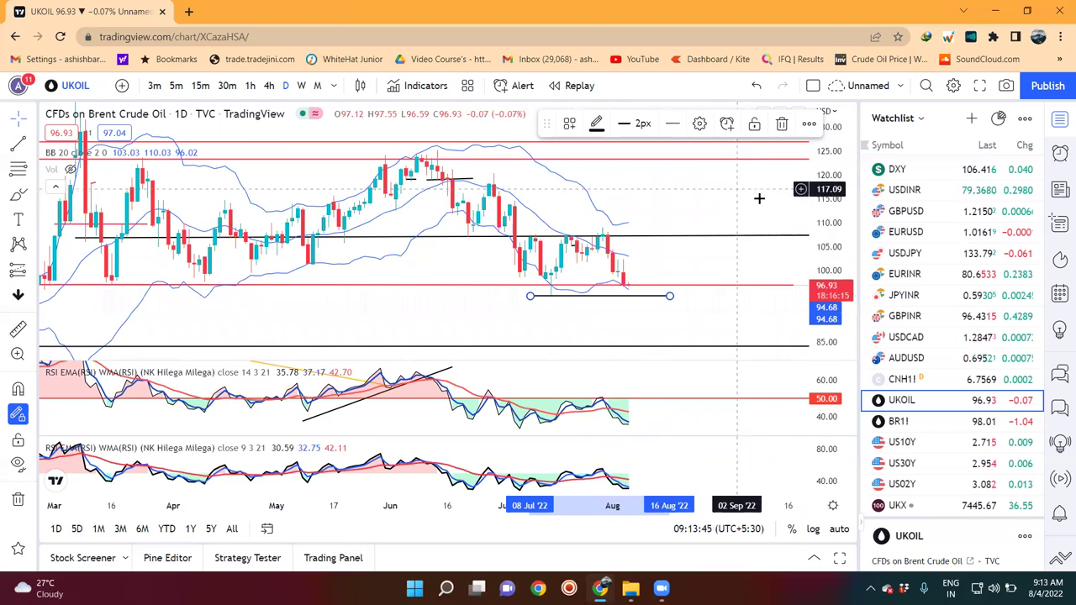
{"action": "scroll", "coordinate": [763, 202], "scroll_direction": "down", "scroll_amount": 1}
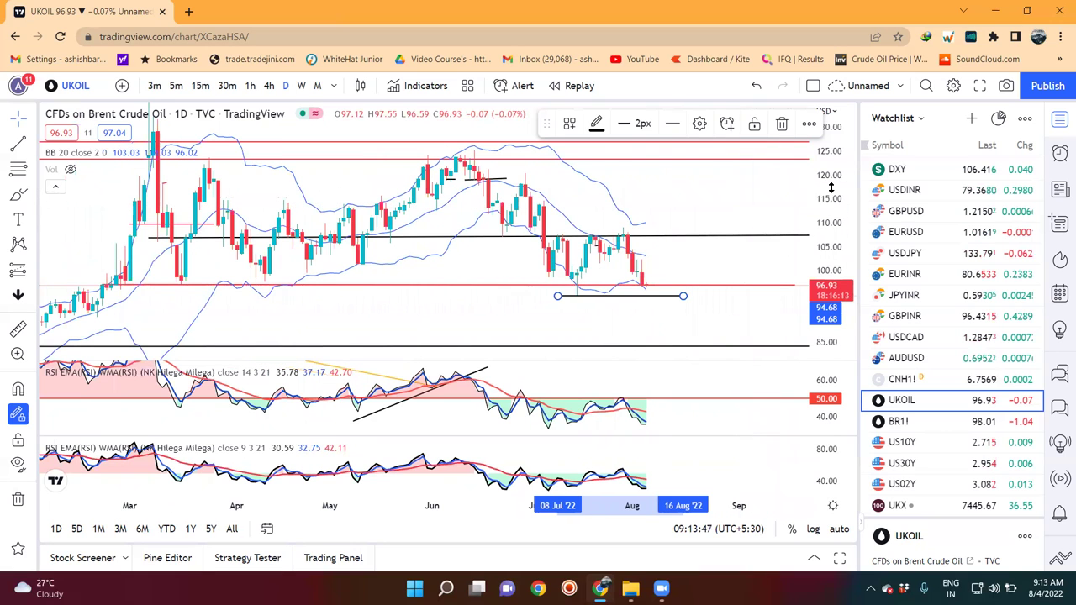
{"action": "left_click", "coordinate": [680, 187]}
{"action": "scroll", "coordinate": [833, 208], "scroll_direction": "down", "scroll_amount": 1}
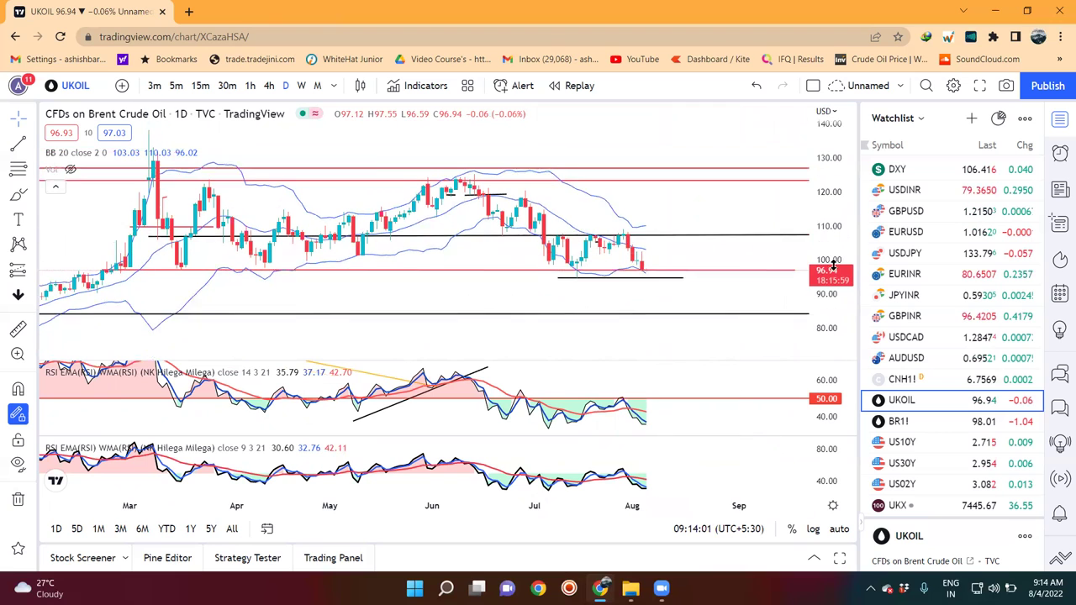
{"action": "scroll", "coordinate": [715, 209], "scroll_direction": "down", "scroll_amount": 4}
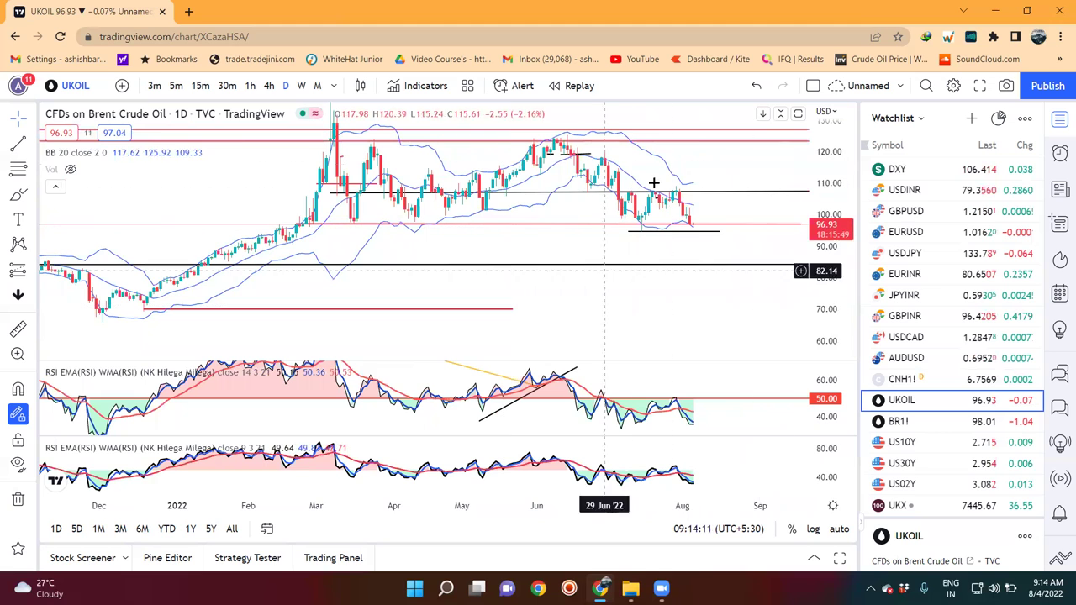
{"action": "left_click_drag", "start_coordinate": [767, 297], "coordinate": [653, 316]}
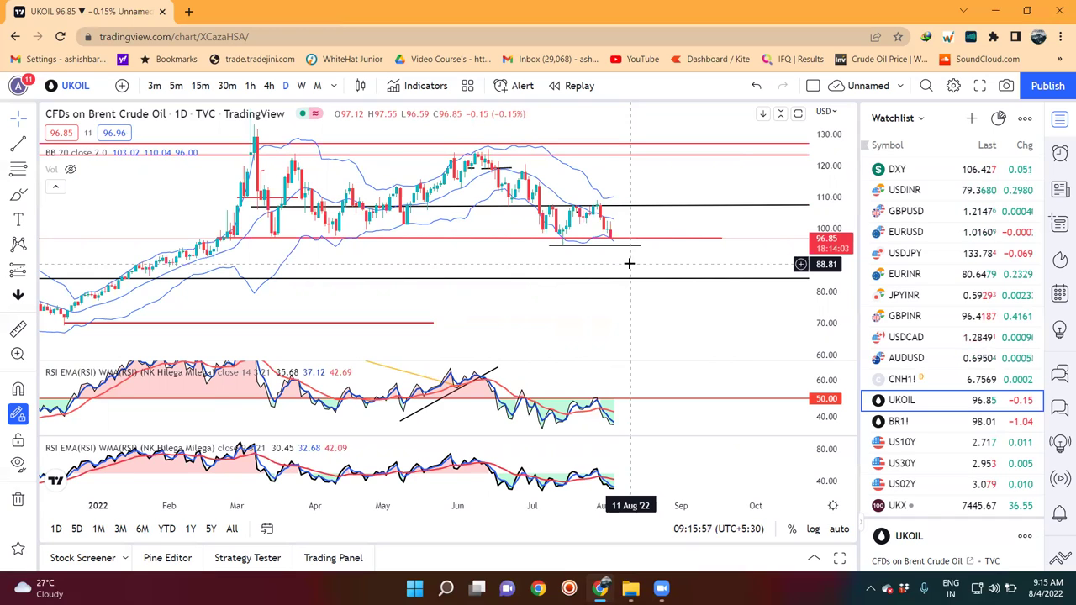
Open the US10Y daily chart and shift the short horizontal line above the latest candles to about 2.853%, starting at 19 Jul
{"action": "left_click", "coordinate": [929, 442]}
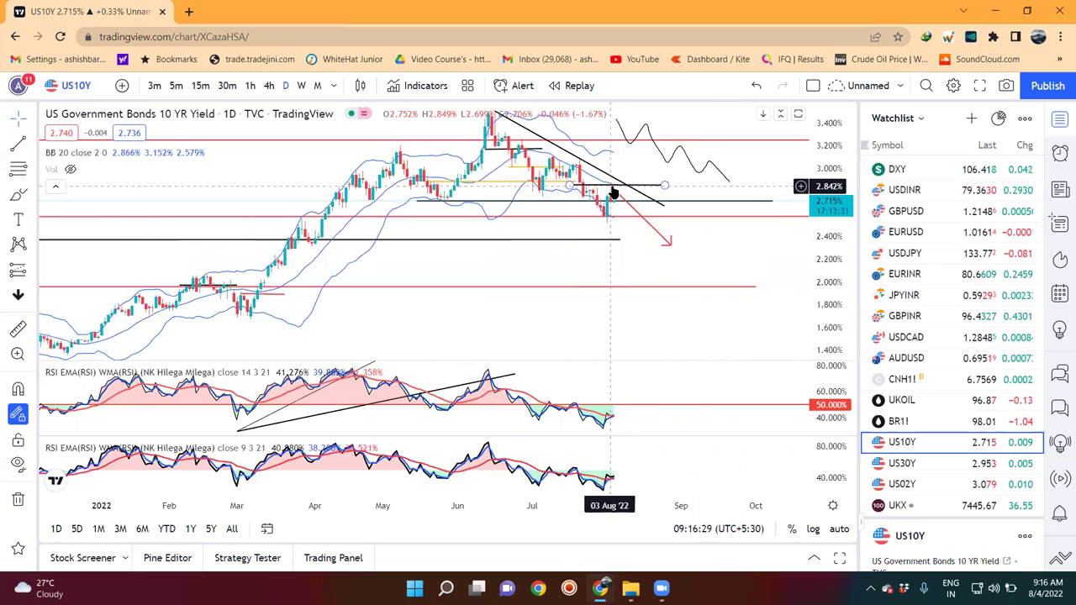
{"action": "left_click_drag", "start_coordinate": [613, 189], "coordinate": [617, 187]}
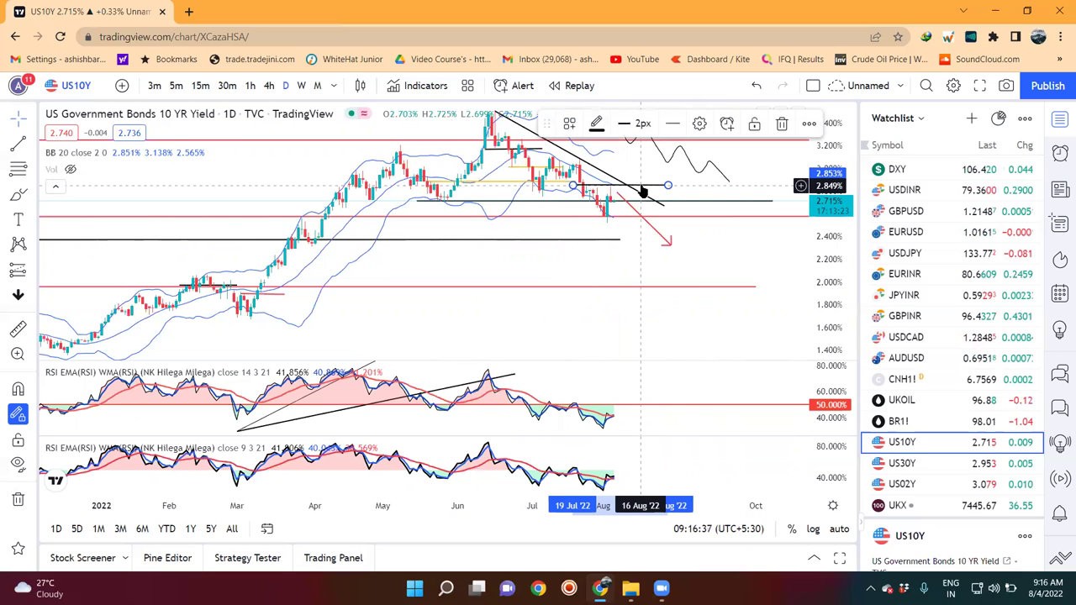
{"action": "left_click", "coordinate": [547, 244]}
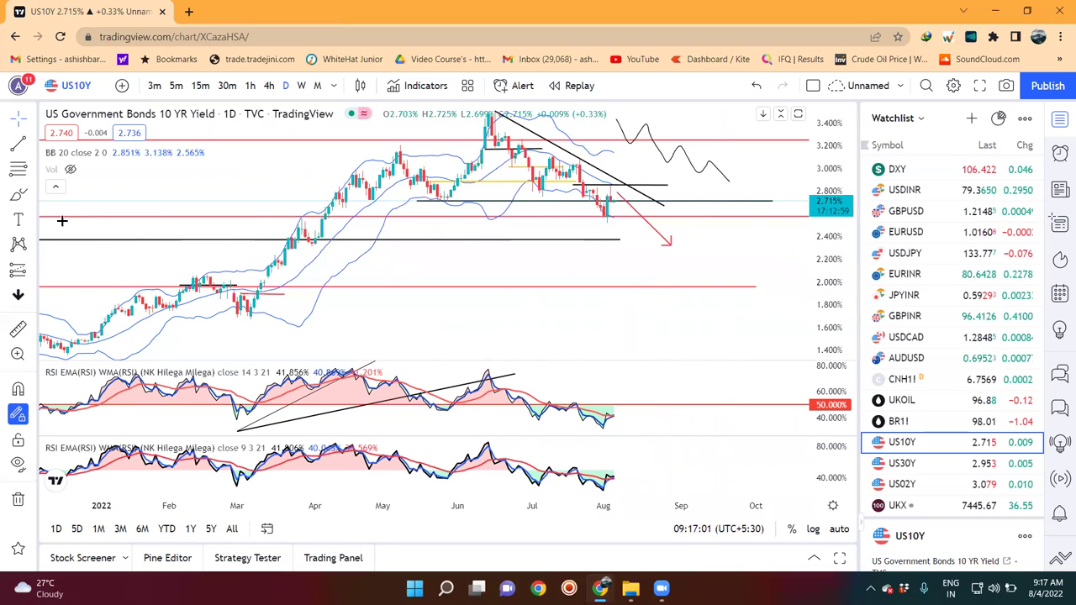
Draw a horizontal trend line at about 2.331% from the 31 Mar low to 31 Aug
{"action": "left_click", "coordinate": [311, 243]}
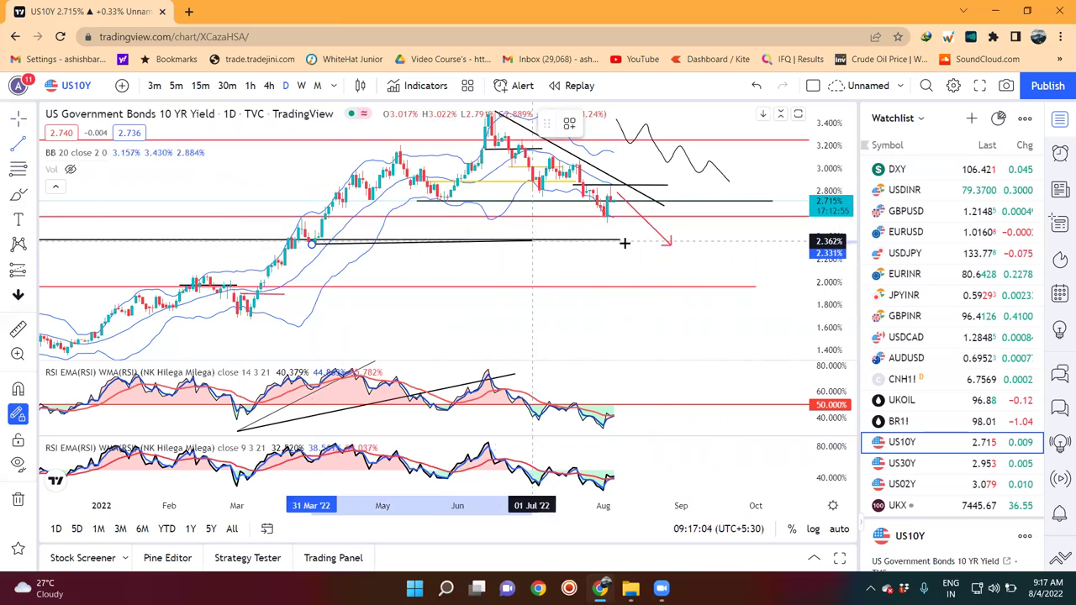
{"action": "left_click", "coordinate": [678, 244]}
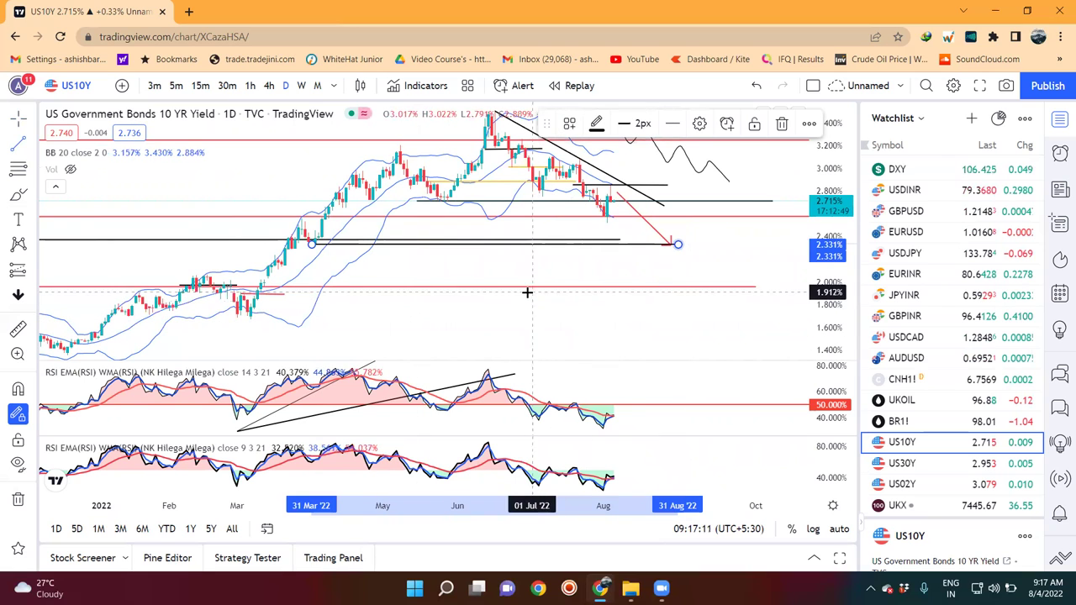
Draw a horizontal parallel channel between about 2.066% and 1.918%, from 4 Feb to late September
{"action": "left_click", "coordinate": [32, 144]}
{"action": "left_click", "coordinate": [191, 345]}
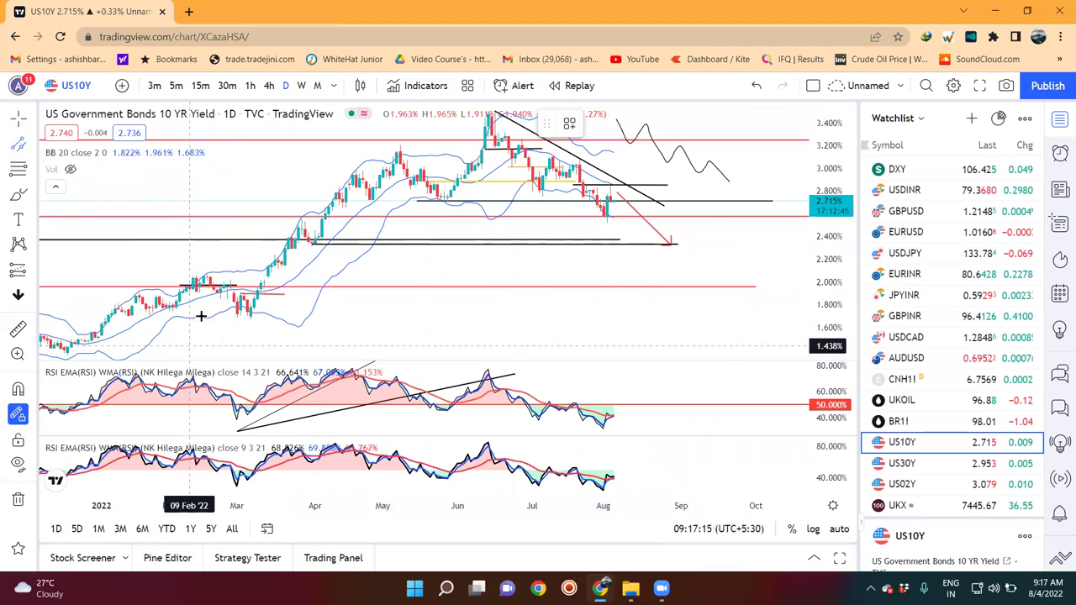
{"action": "left_click_drag", "start_coordinate": [241, 278], "coordinate": [729, 273]}
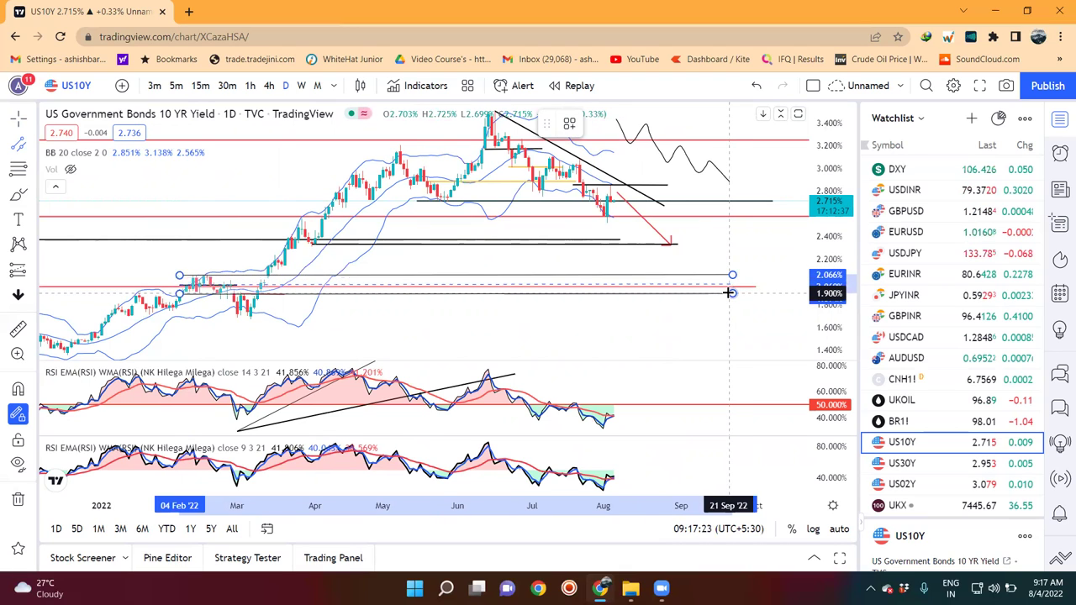
{"action": "left_click", "coordinate": [731, 290]}
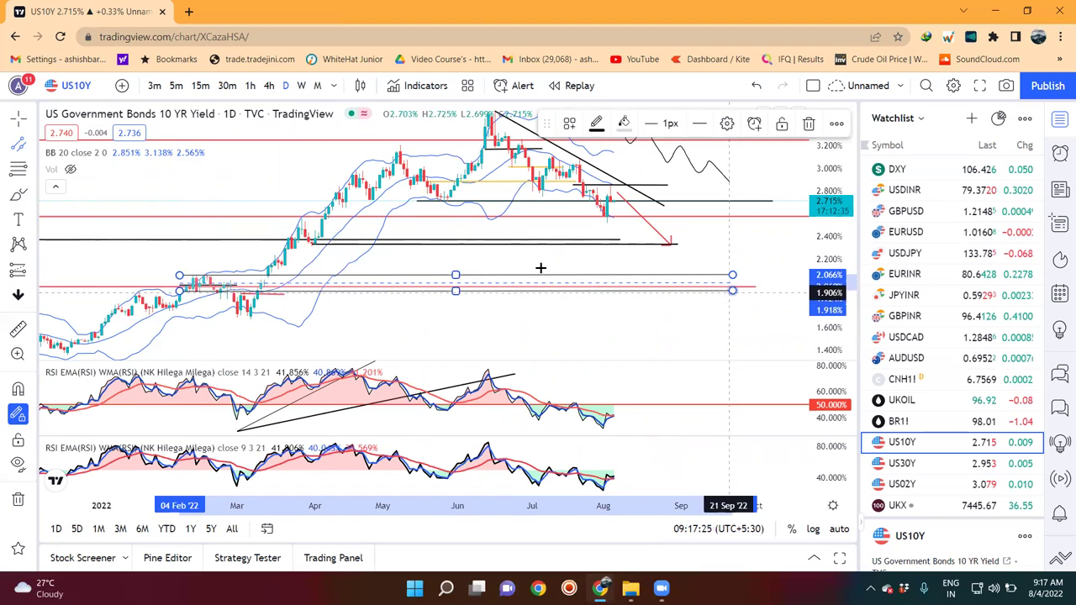
{"action": "left_click", "coordinate": [36, 128]}
{"action": "left_click_drag", "start_coordinate": [687, 341], "coordinate": [446, 289]}
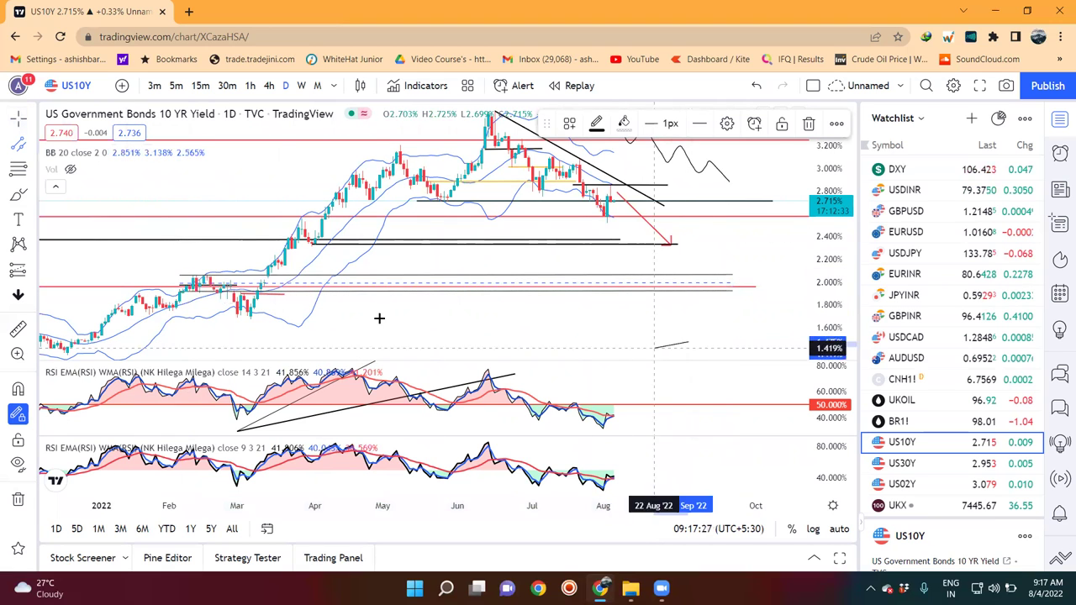
{"action": "left_click", "coordinate": [481, 326]}
{"action": "left_click", "coordinate": [481, 305]}
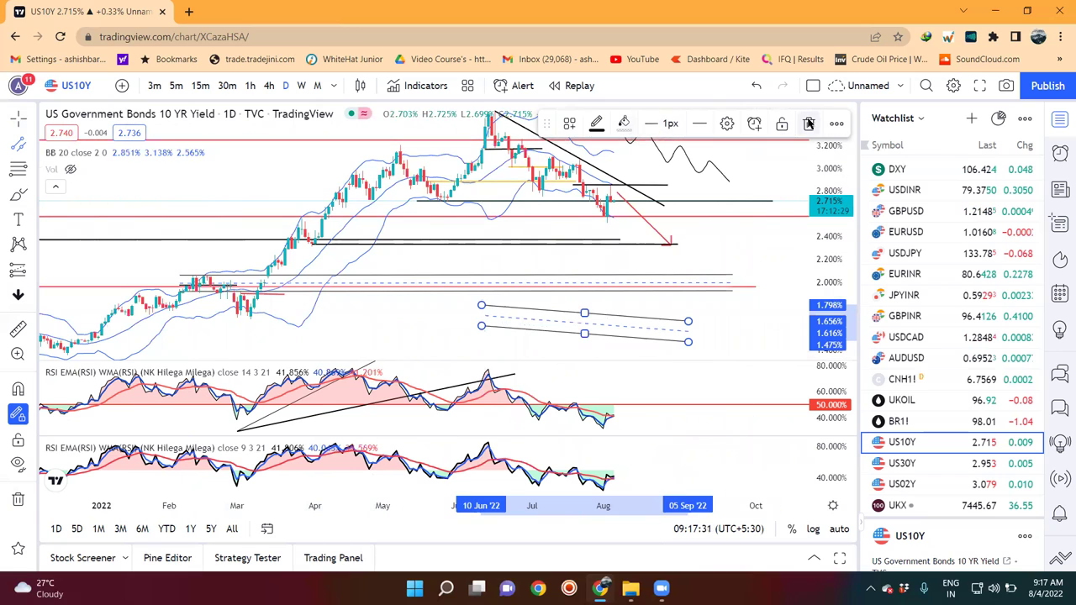
{"action": "key", "text": "Delete"}
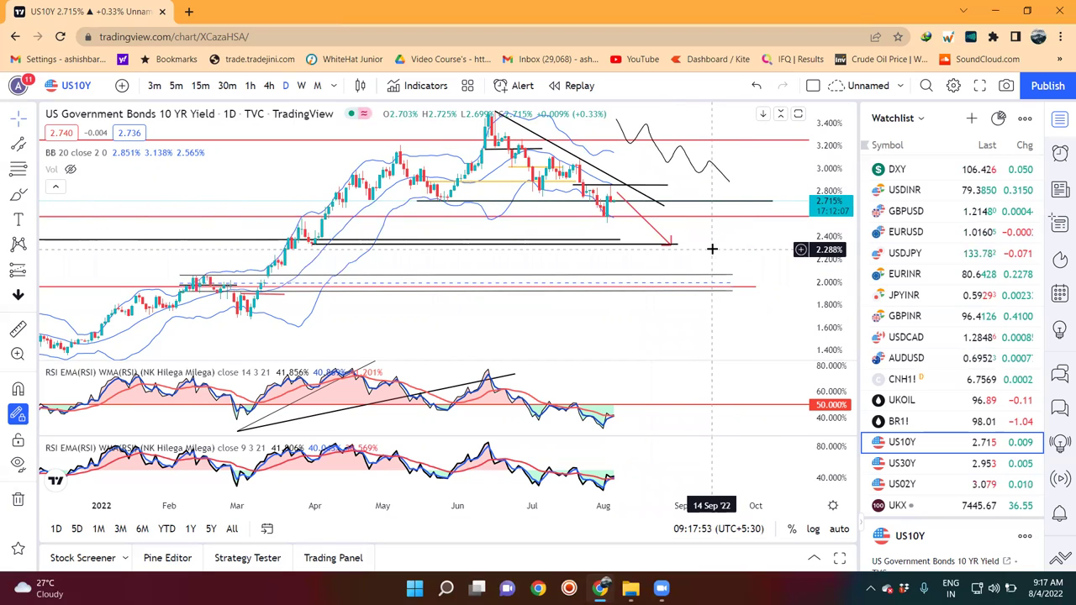
{"action": "left_click_drag", "start_coordinate": [752, 257], "coordinate": [673, 281]}
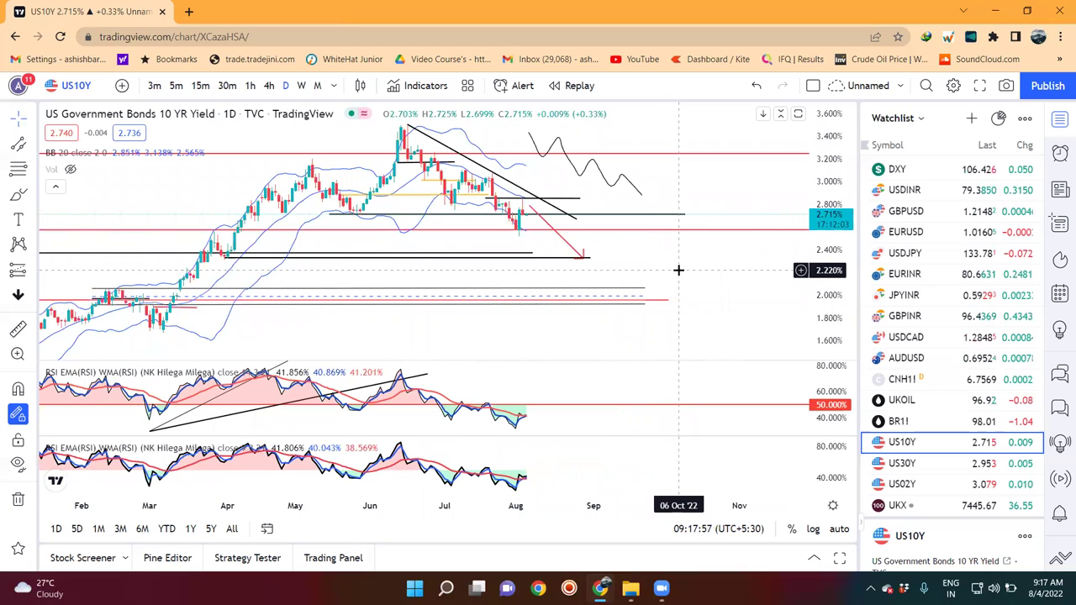